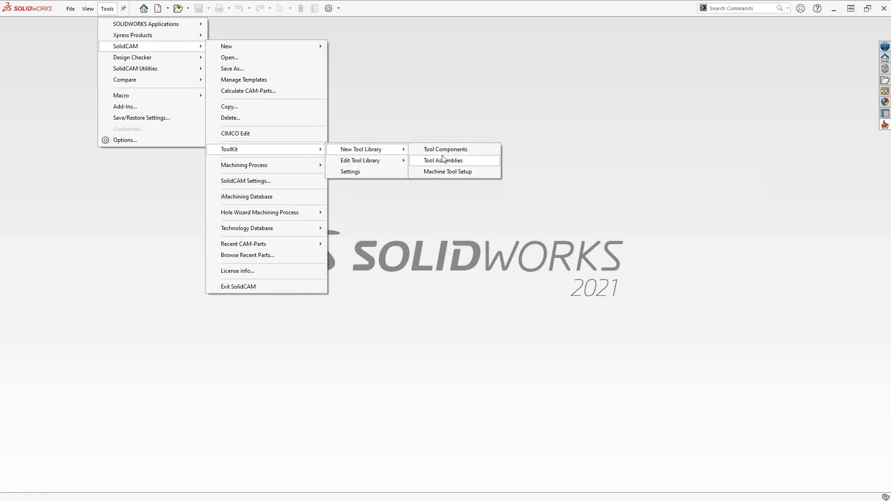
Step: Create a new tool components library in the SolidCAM ToolKit
click(440, 149)
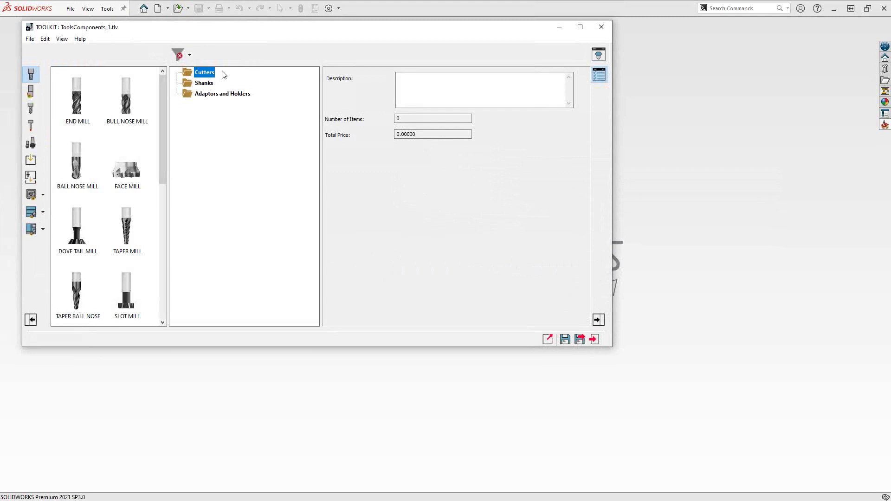
drag(209, 29, 218, 59)
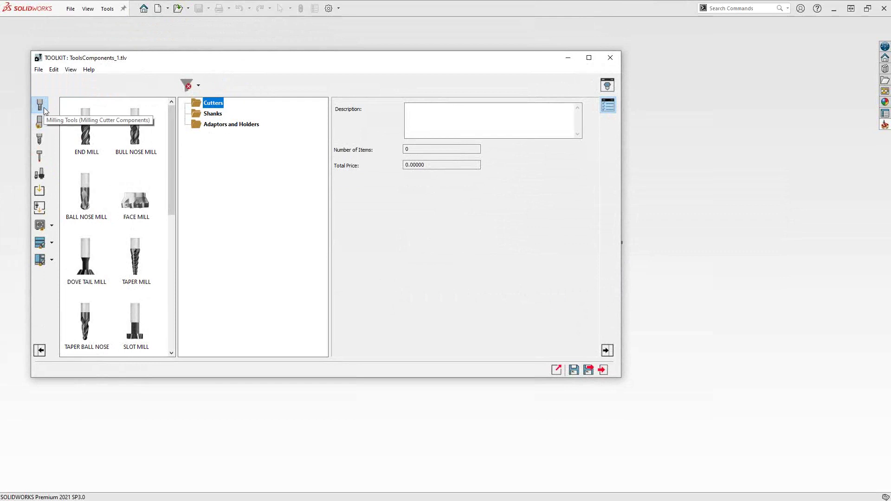
Step: Examine the available milling cutter components and turning insert and shank components
scroll(85, 154, down, 5)
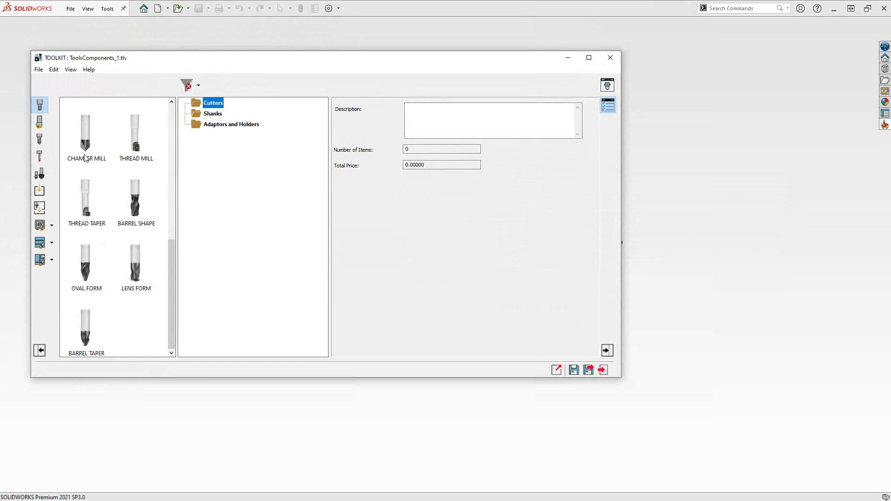
scroll(85, 158, up, 5)
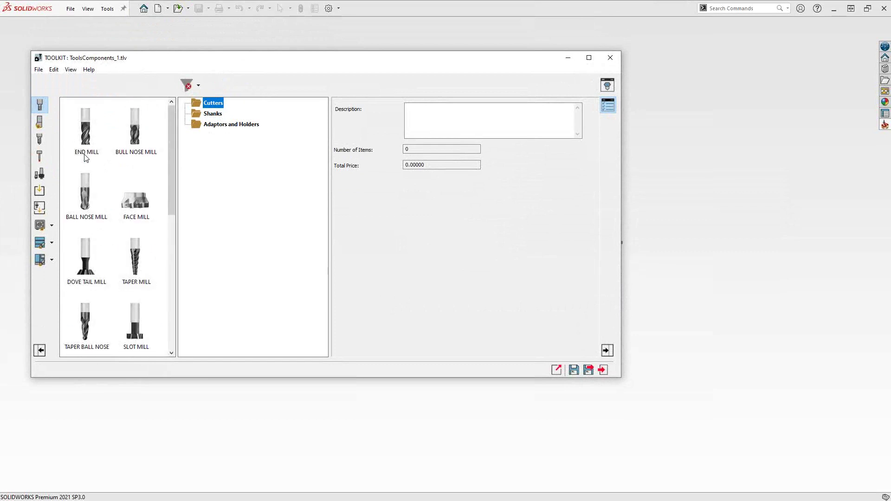
click(40, 122)
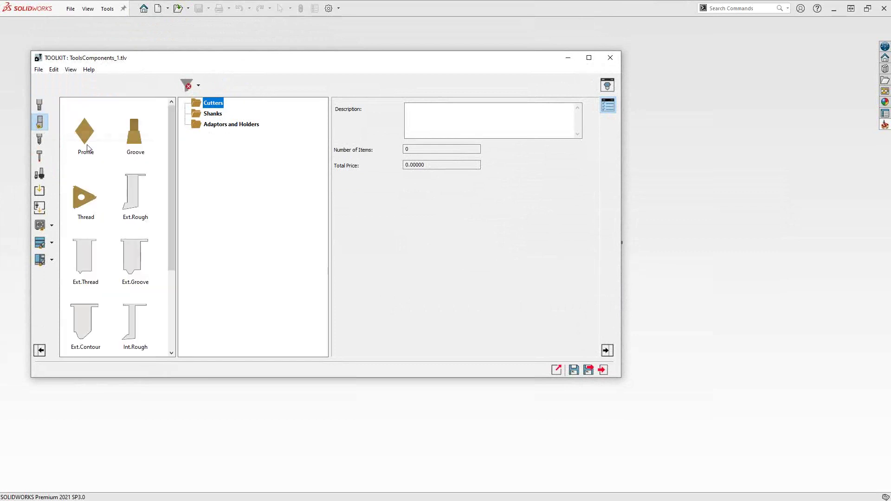
scroll(86, 179, down, 2)
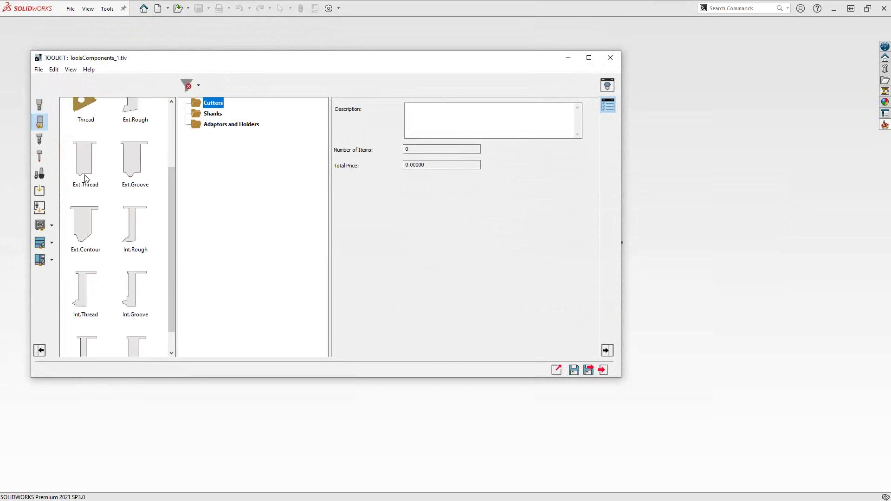
scroll(85, 178, down, 1)
scroll(113, 211, up, 3)
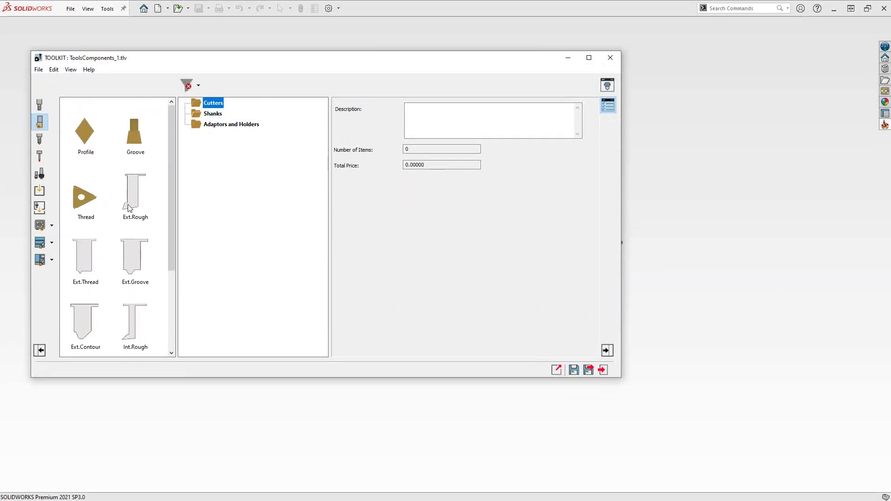
scroll(129, 207, down, 2)
scroll(127, 205, up, 2)
Step: Examine the drilling, probe and special tools, shanks and holders, import formats, and existing component libraries
click(40, 141)
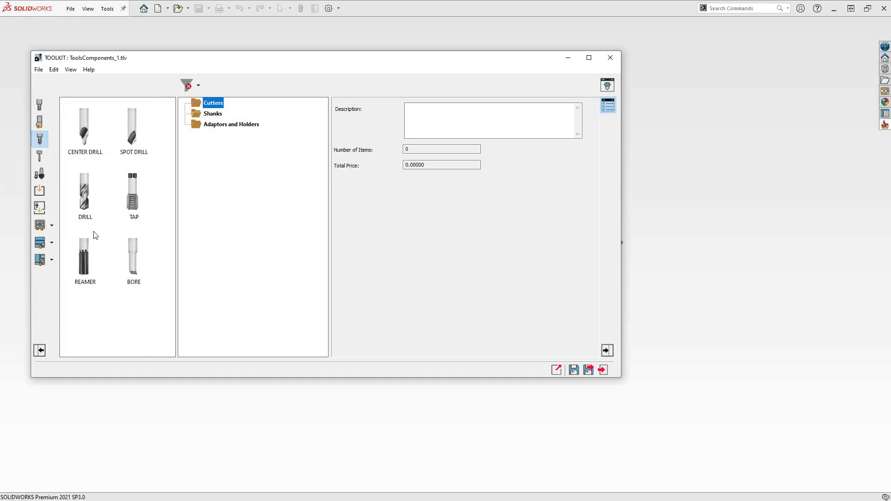
click(40, 156)
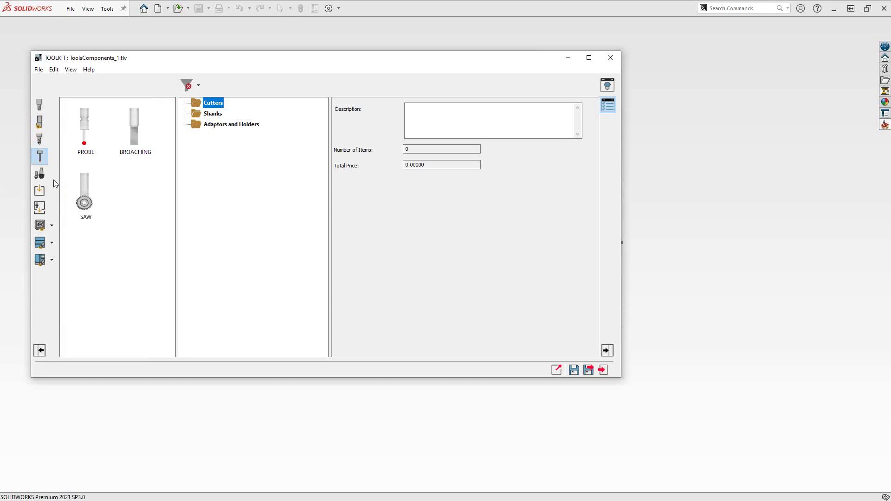
click(40, 174)
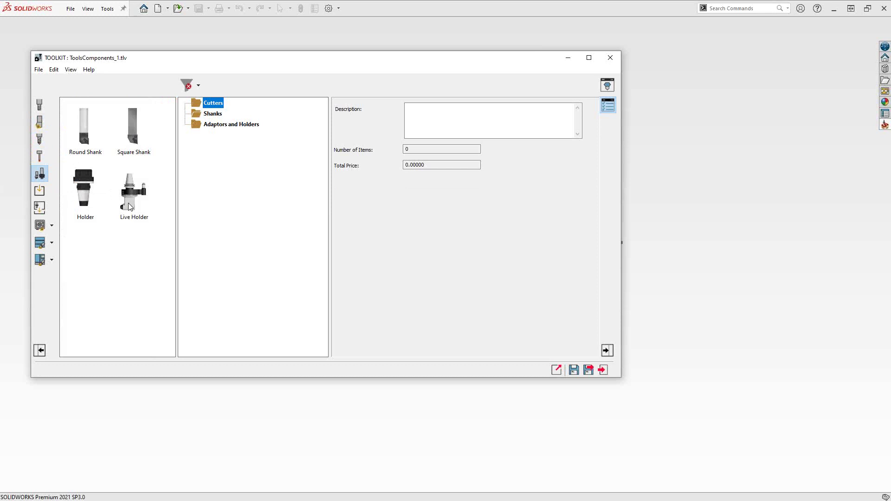
click(41, 191)
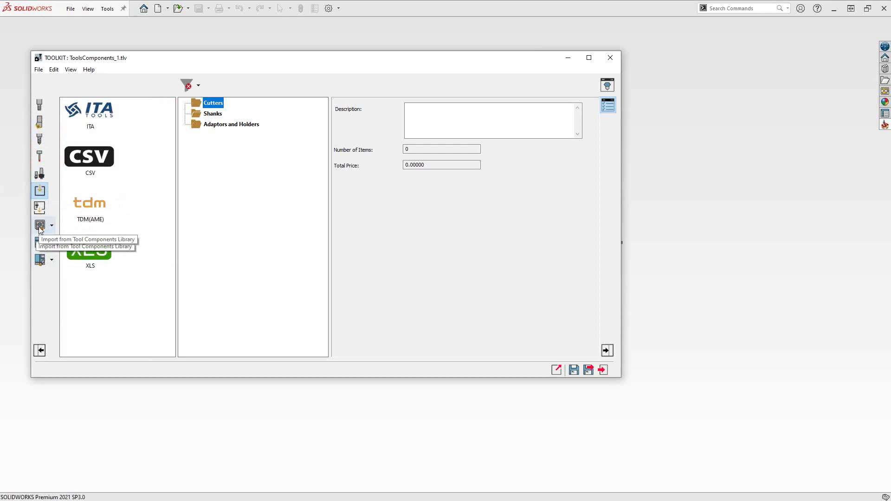
click(39, 227)
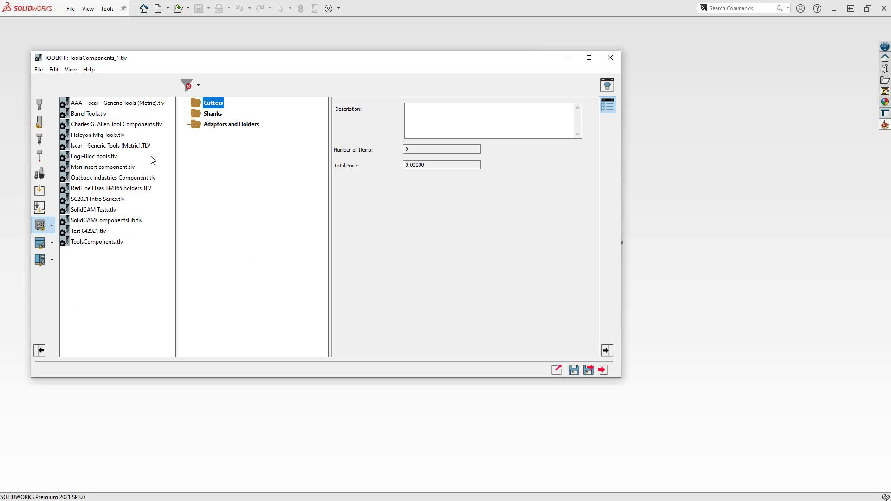
Step: Add an END MILL from the milling tool components to the Cutters folder
click(39, 106)
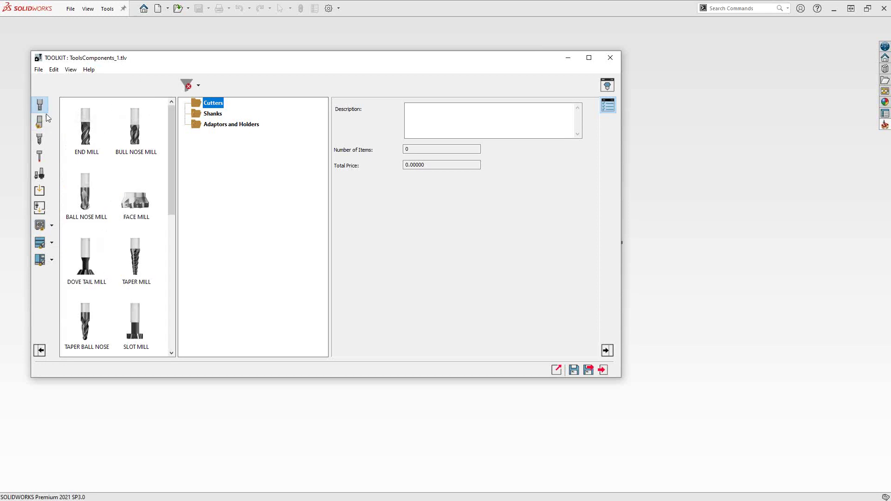
scroll(123, 184, down, 5)
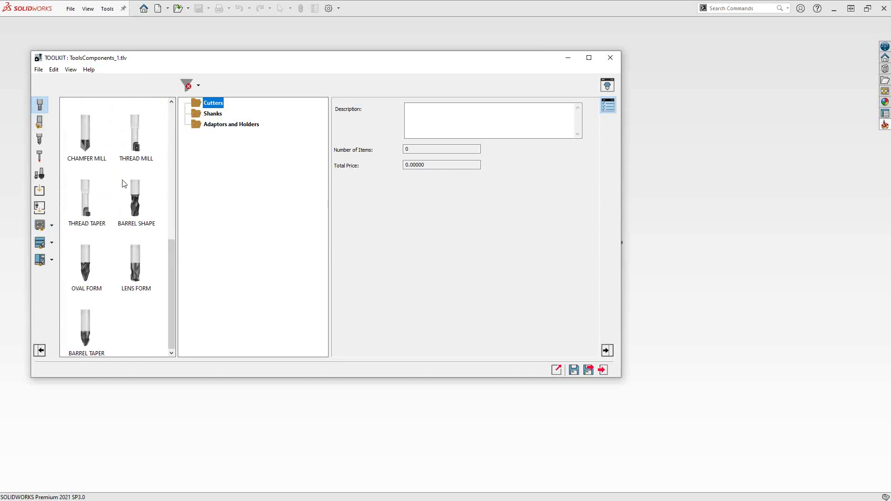
scroll(124, 184, up, 5)
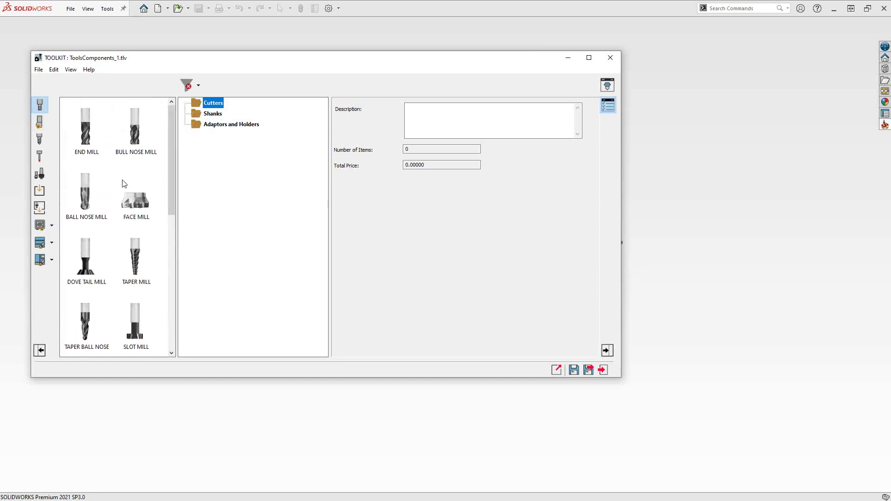
click(86, 134)
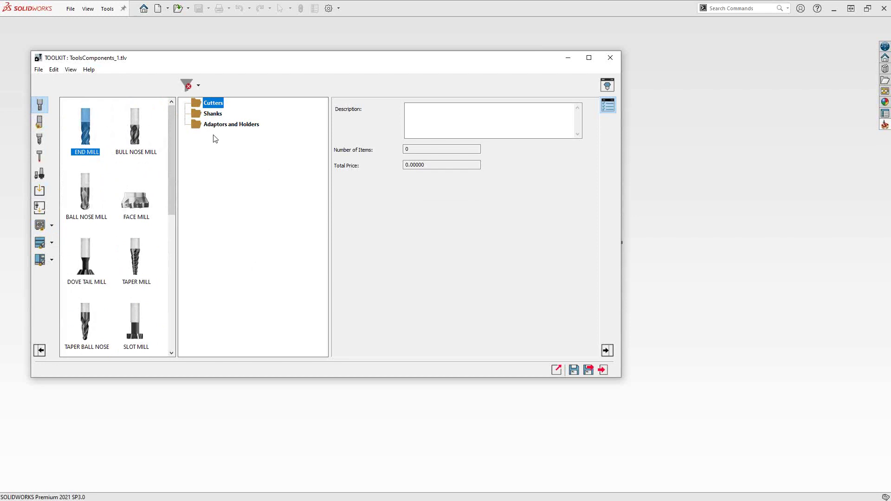
drag(84, 134, 211, 104)
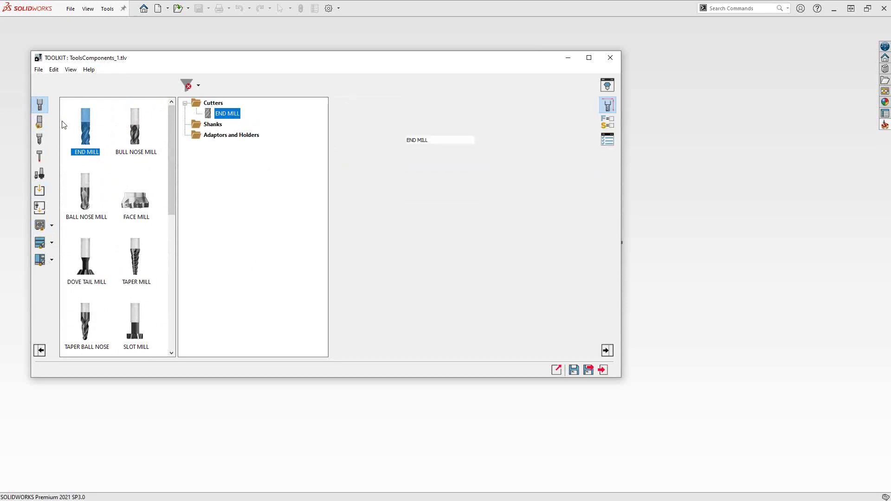
Step: Add a Profile turning insert and a PROBE to the Cutters folder
click(39, 121)
drag(85, 132, 209, 106)
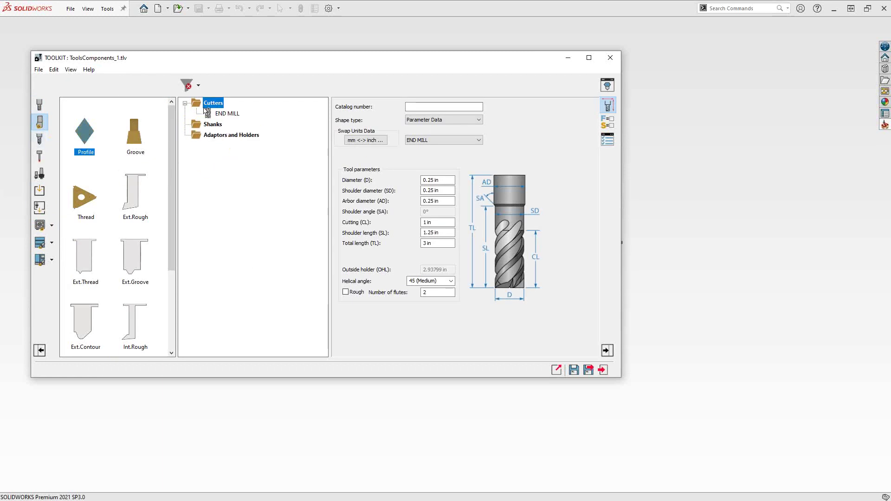
click(41, 156)
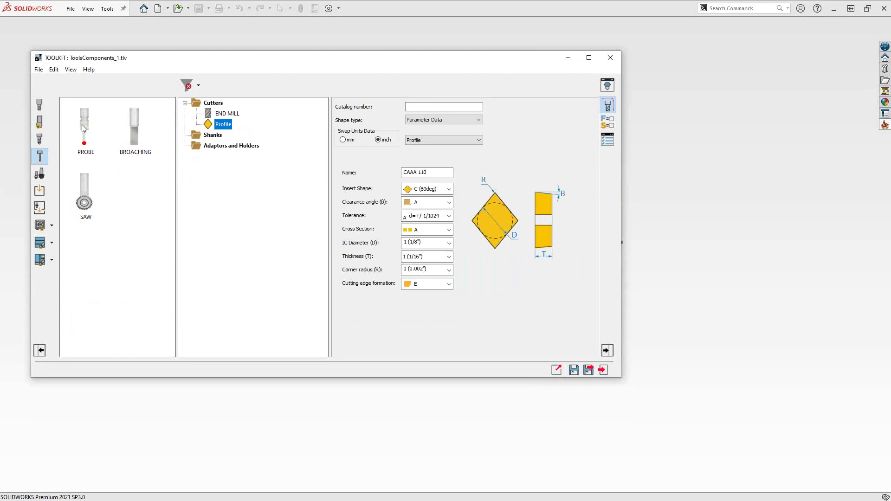
drag(84, 129, 208, 106)
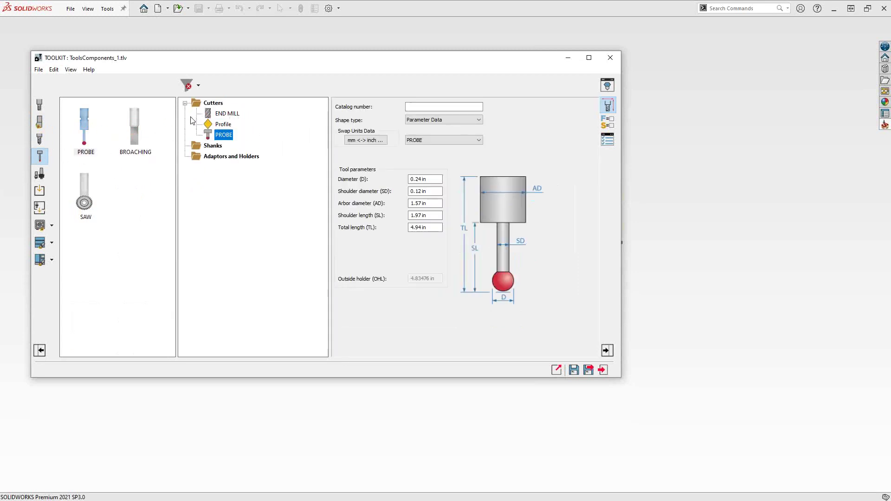
Step: Check the end mill and Profile insert parameters, and add a Square Shank to the Shanks folder
click(231, 115)
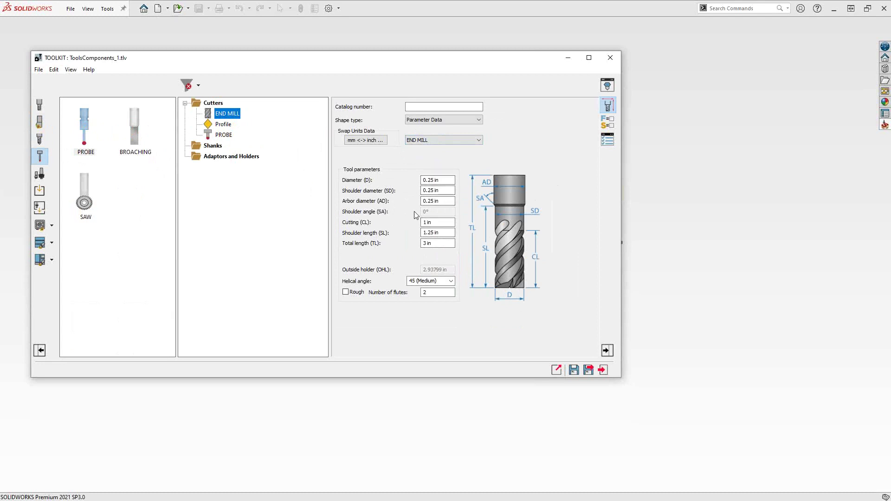
key(Down)
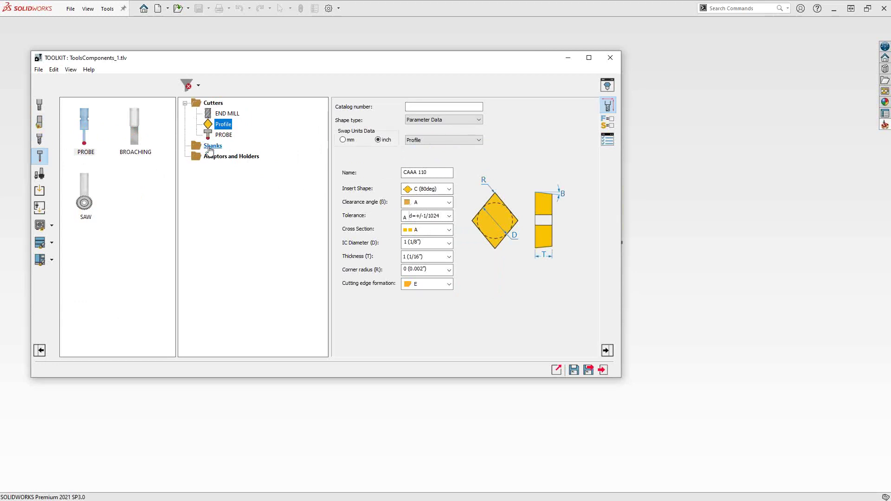
click(40, 175)
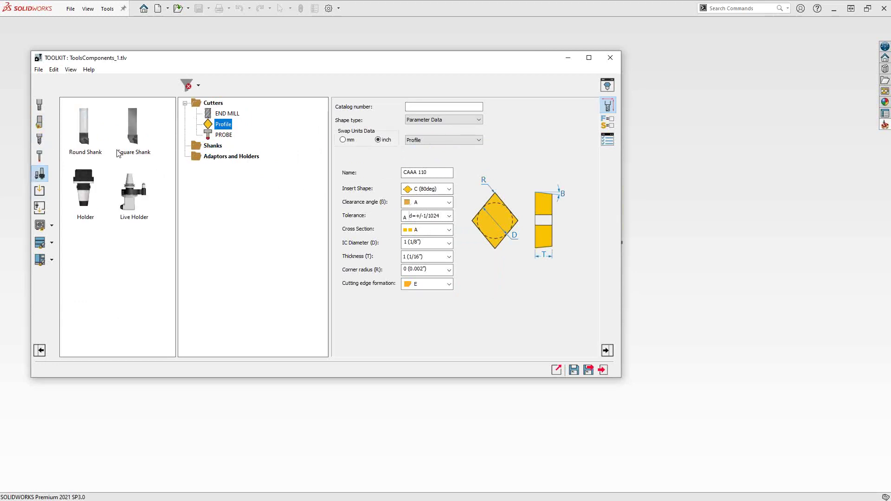
drag(134, 126, 209, 149)
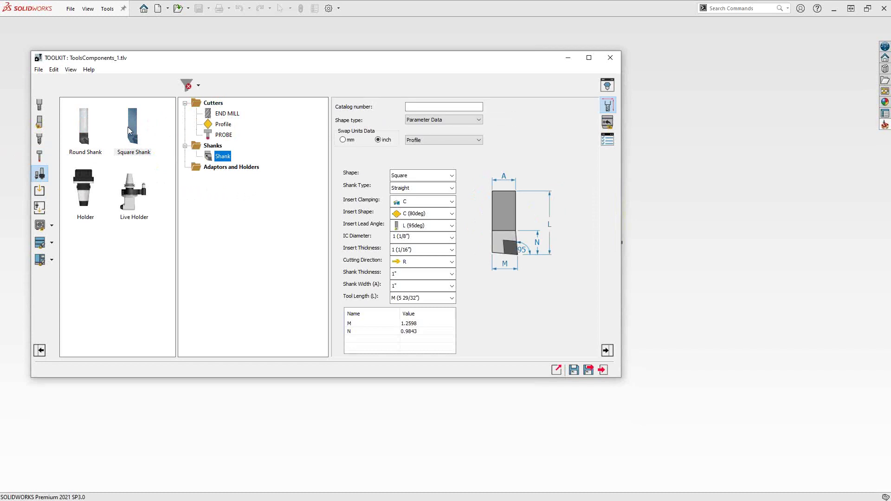
Step: Open SolidCAMComponentsLib.tlv as the source library for importing tool components
click(41, 106)
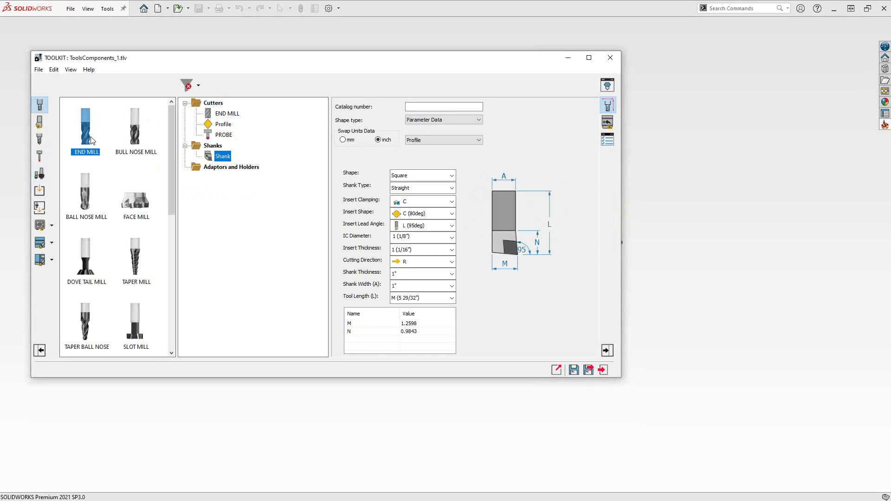
click(131, 135)
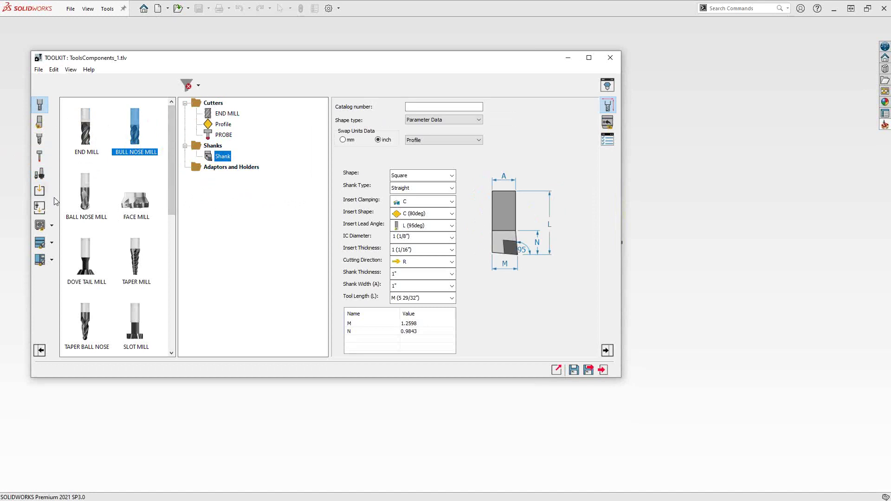
click(40, 225)
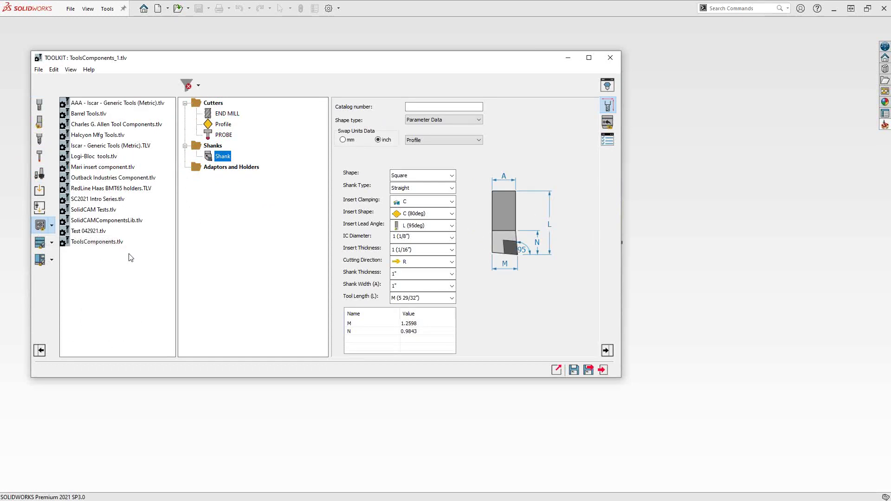
double_click(117, 222)
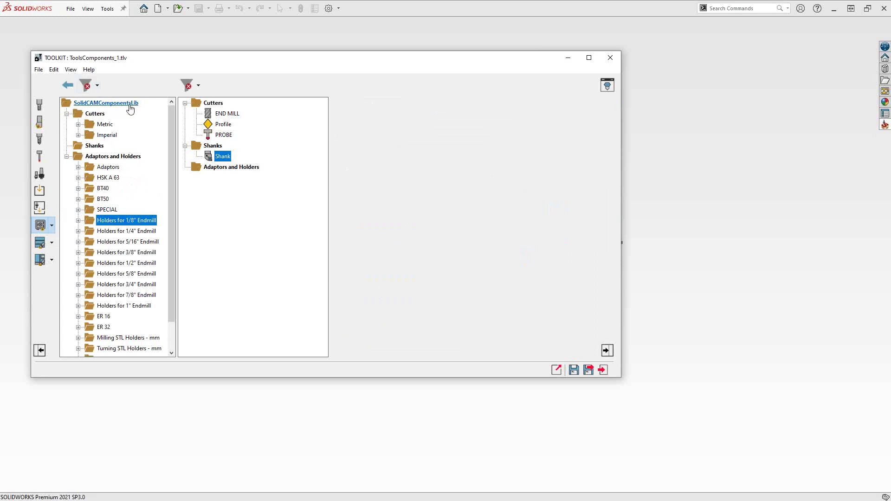
Step: Examine the Imperial center drill and chamfer tool folders and the Metric shaped tools folder under the source library's Cutters
click(78, 135)
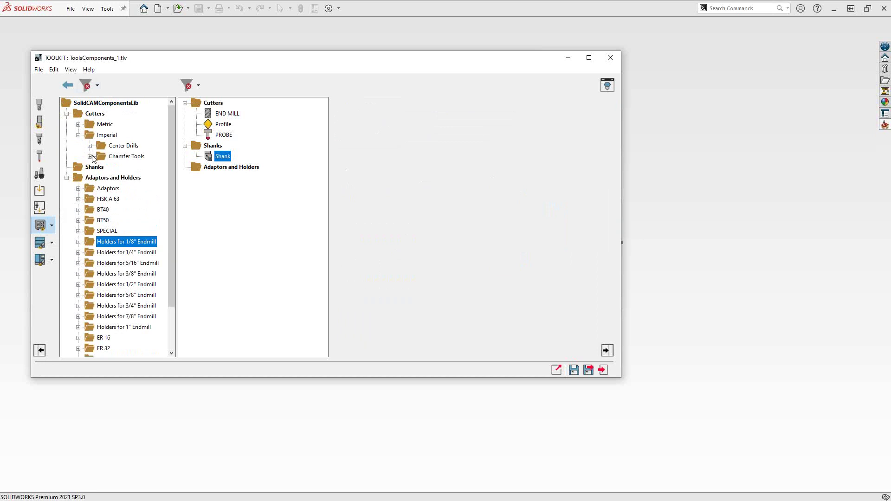
click(90, 146)
click(91, 146)
click(91, 156)
click(91, 156)
click(78, 125)
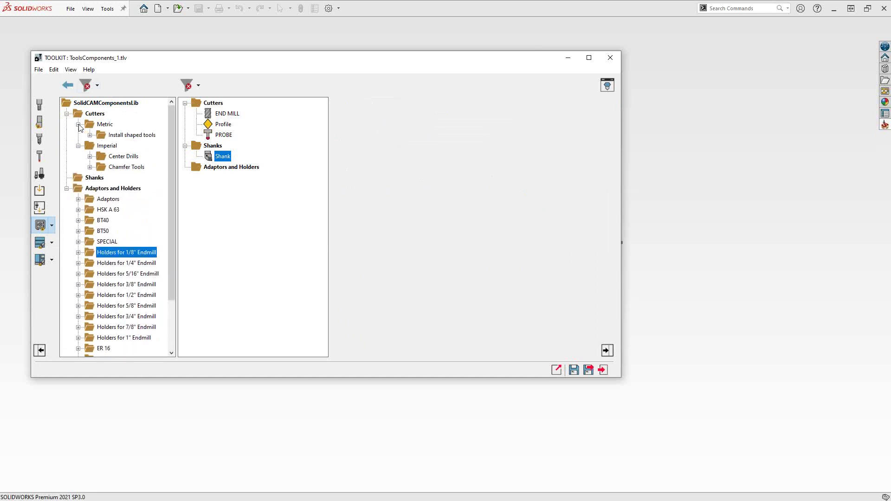
click(90, 135)
click(90, 135)
click(78, 125)
click(78, 135)
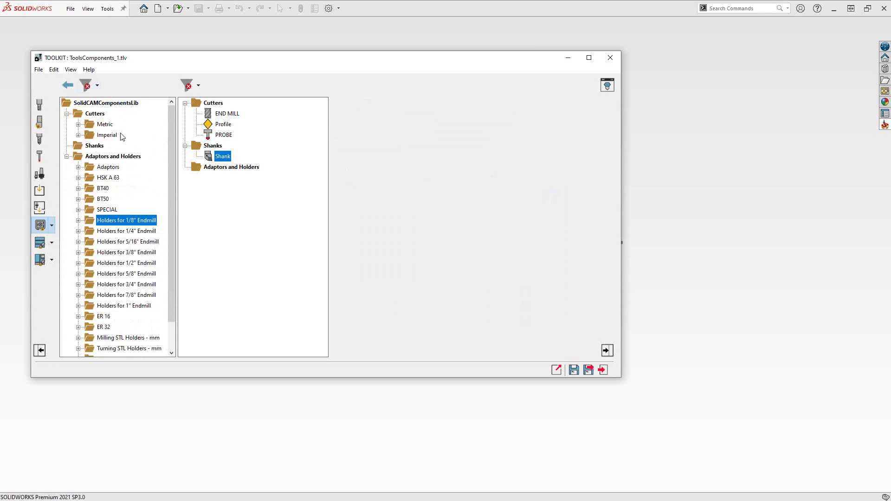
Step: Look through the source library's Adaptors and Holders, including the Adaptors, Holders for 1/8" Endmill and STL holder folders
click(79, 168)
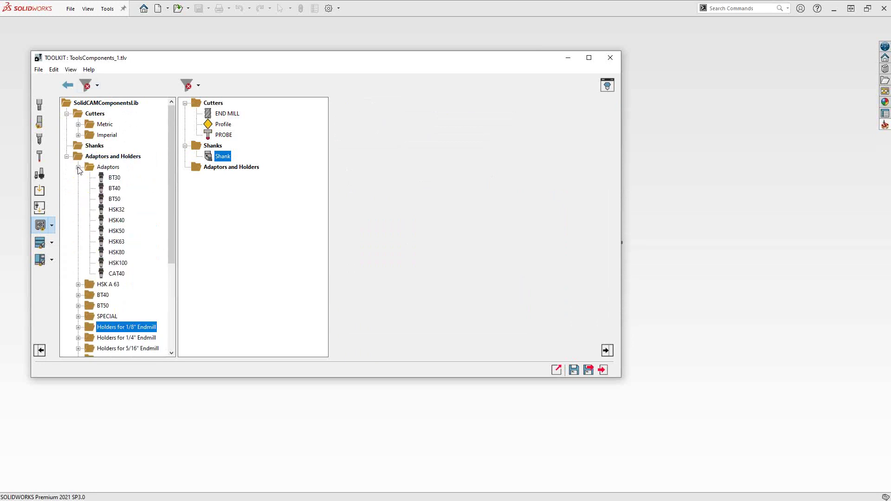
click(79, 168)
click(79, 221)
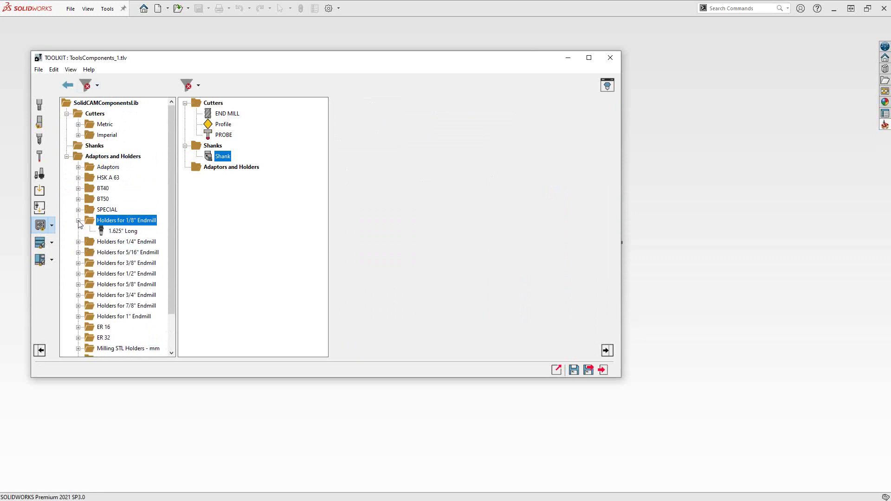
click(79, 221)
scroll(102, 230, down, 1)
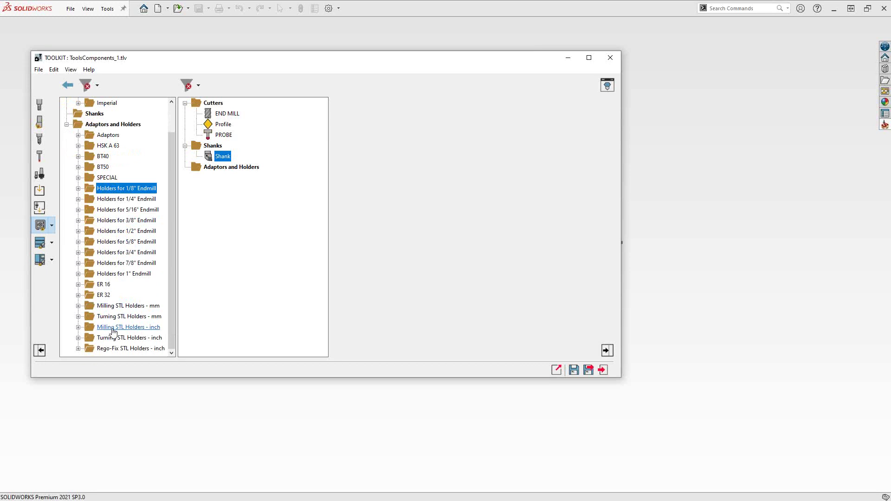
scroll(117, 297, up, 1)
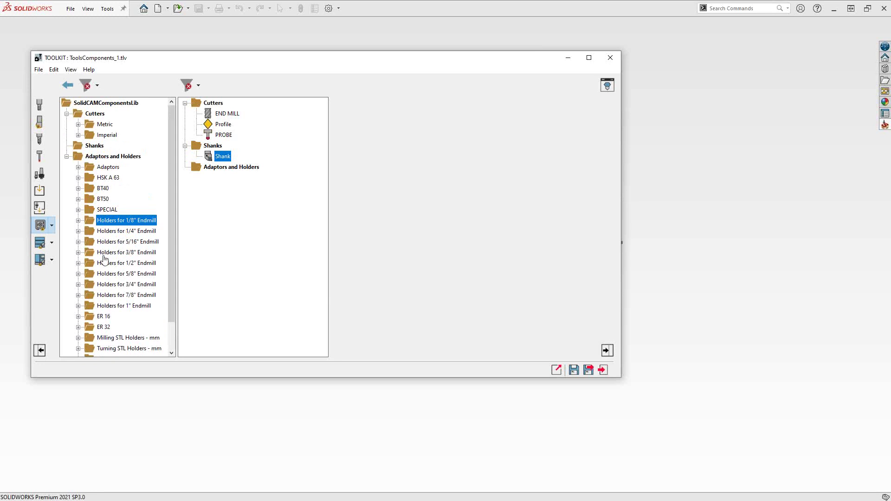
Step: Compare the parameters of the END MILL and the Profile insert in the component library's Cutters folder
click(226, 114)
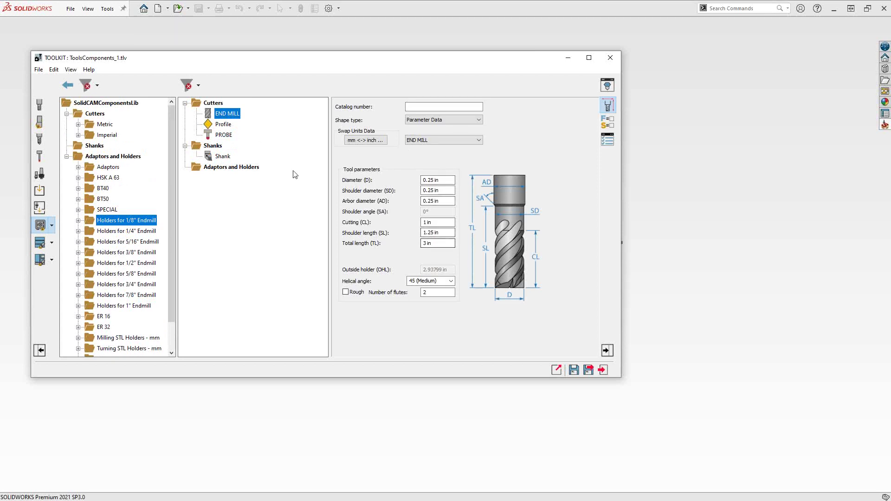
click(222, 125)
key(Up)
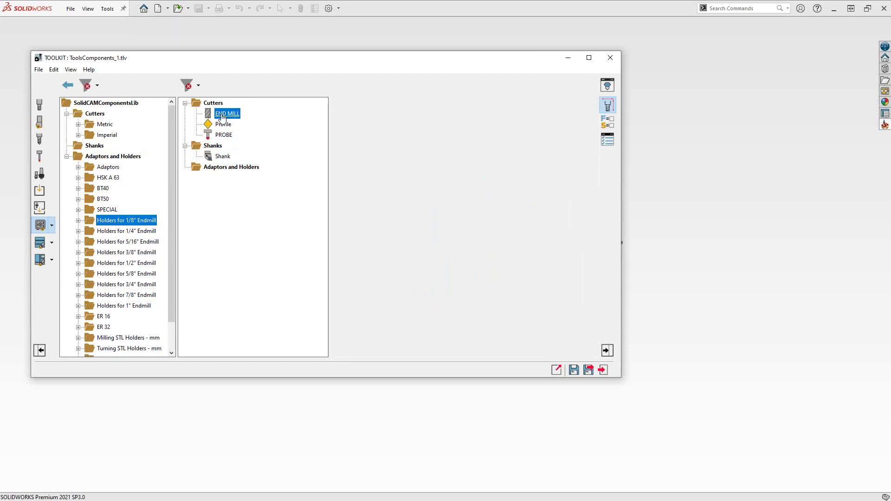
key(Down)
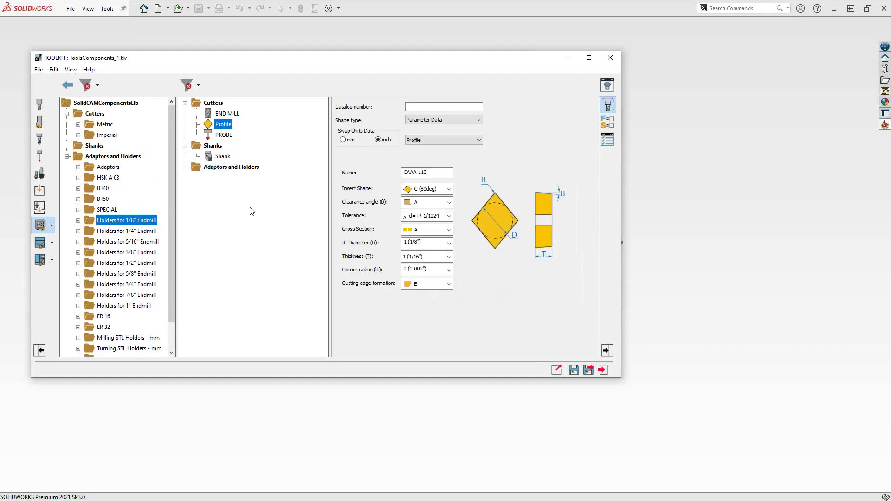
Step: Preview the Profile insert and the Shank component in 3D in the Tool Viewer, and close the viewer
click(608, 84)
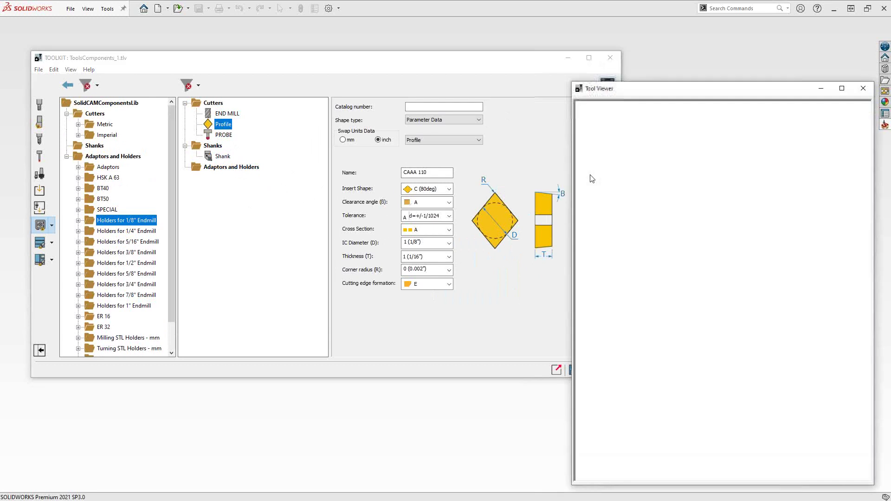
mouse_move(714, 280)
middle_down()
mouse_move(673, 290)
mouse_move(709, 287)
middle_up()
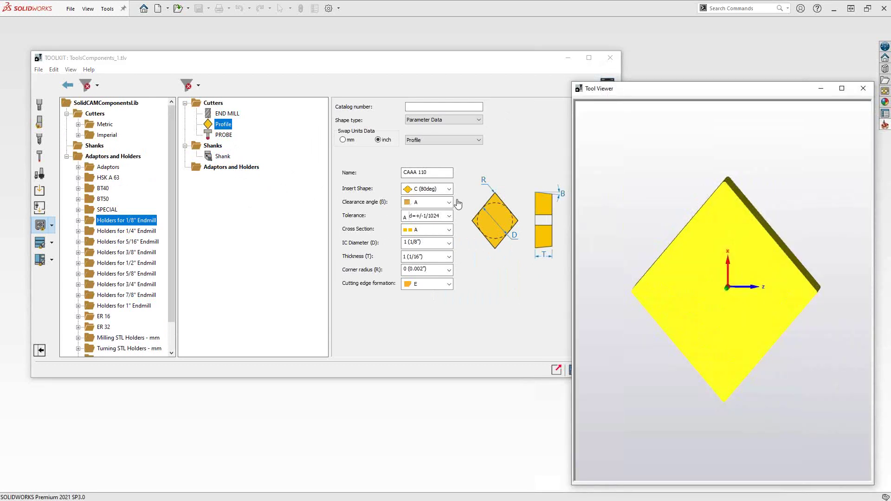
click(218, 157)
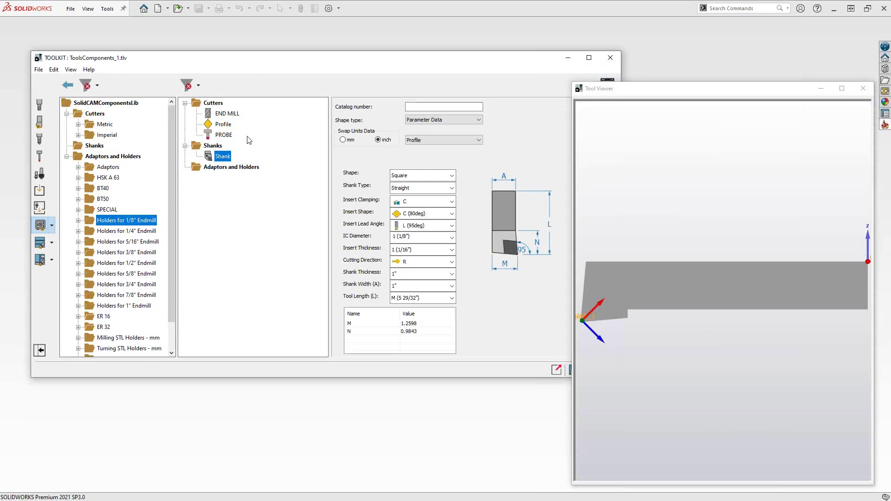
click(827, 117)
click(862, 89)
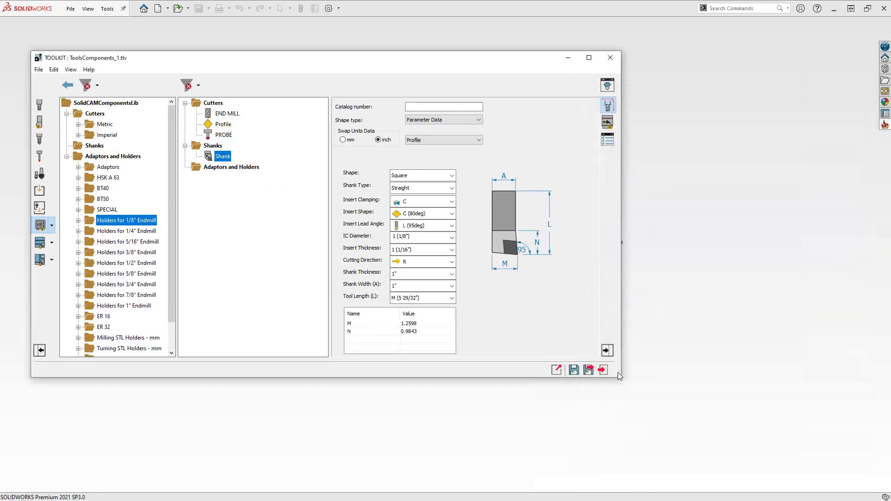
Step: Exit the component library and create a new ToolKit tool library for tool assemblies
click(602, 370)
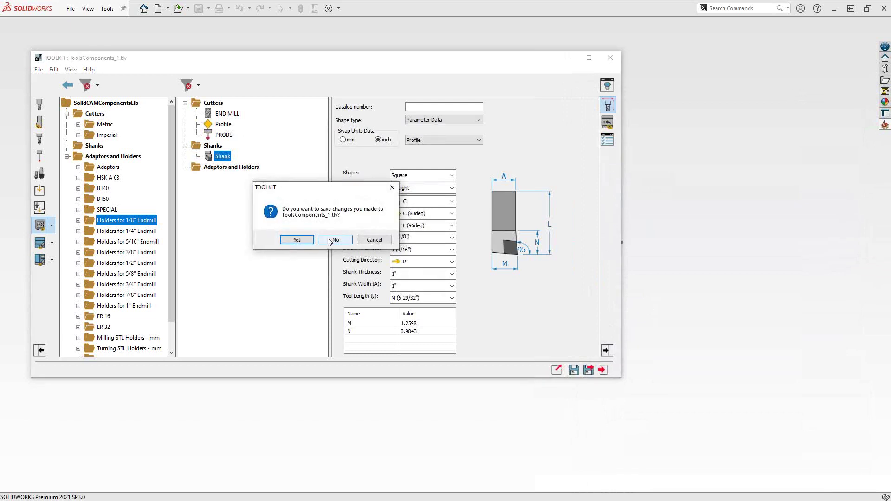
key(Return)
click(106, 9)
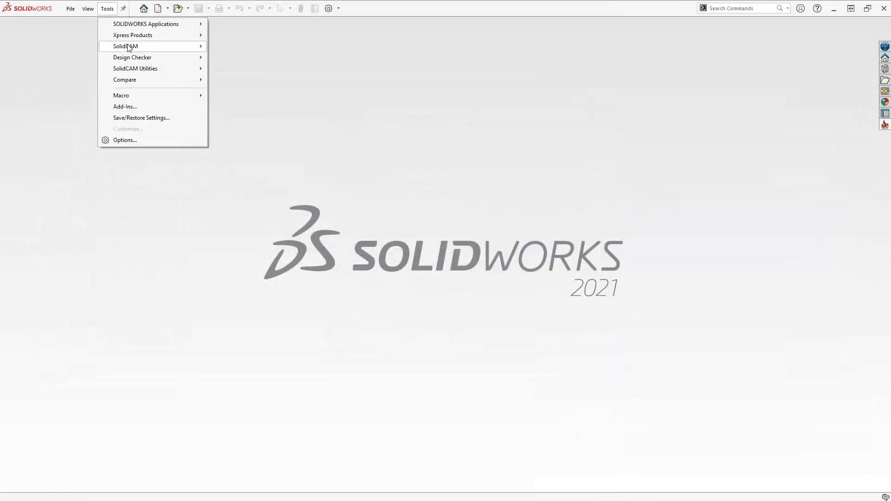
mouse_move(130, 46)
mouse_move(303, 149)
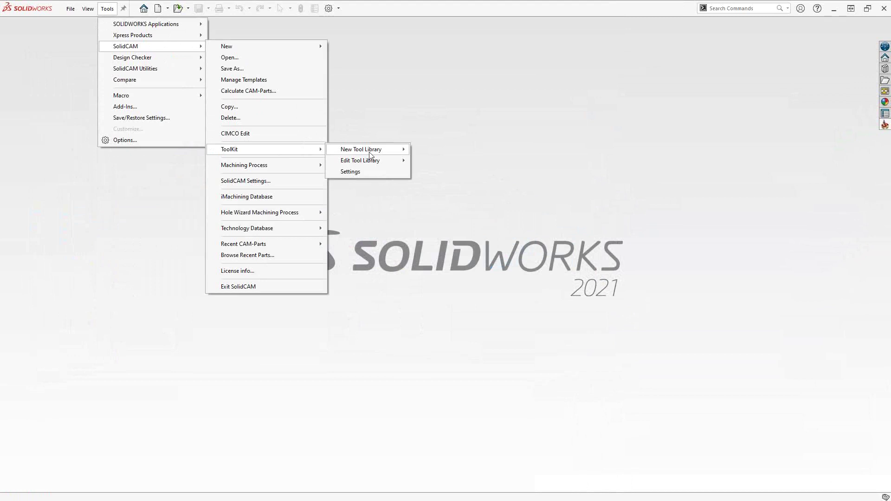
mouse_move(372, 150)
click(445, 164)
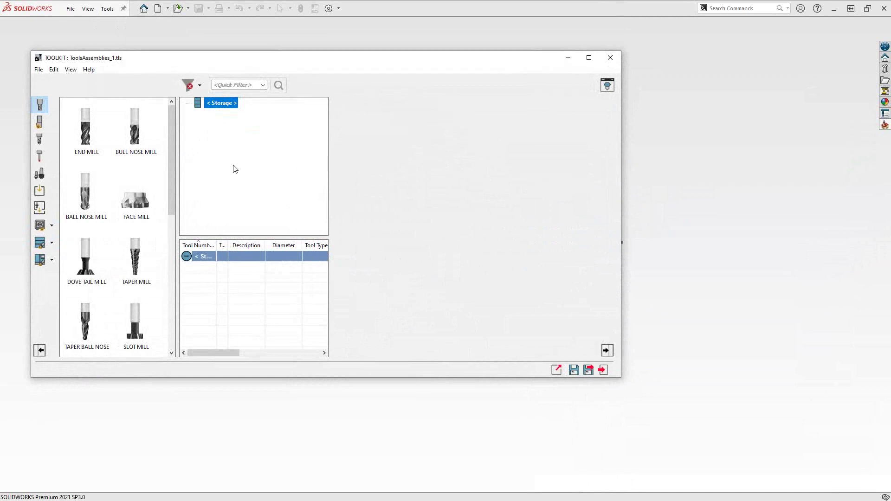
drag(205, 61, 229, 58)
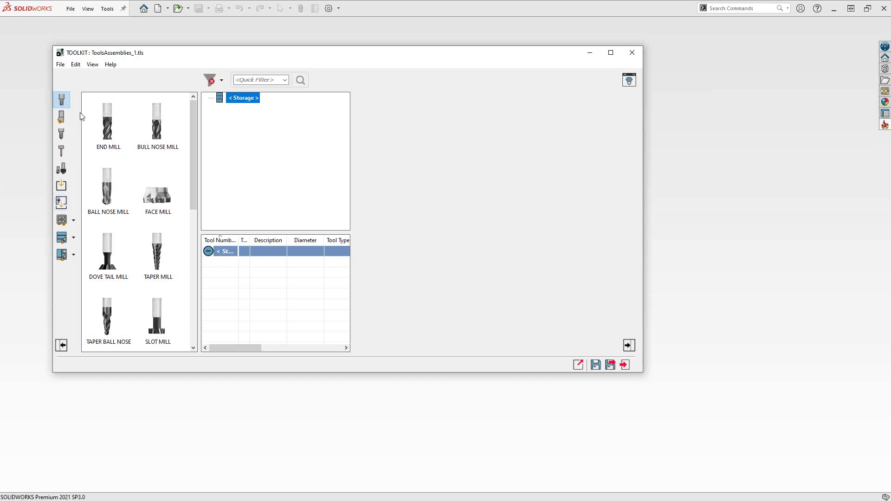
Step: Add an END MILL and a Profile turning insert to the Storage as two separate tools
drag(156, 132, 243, 99)
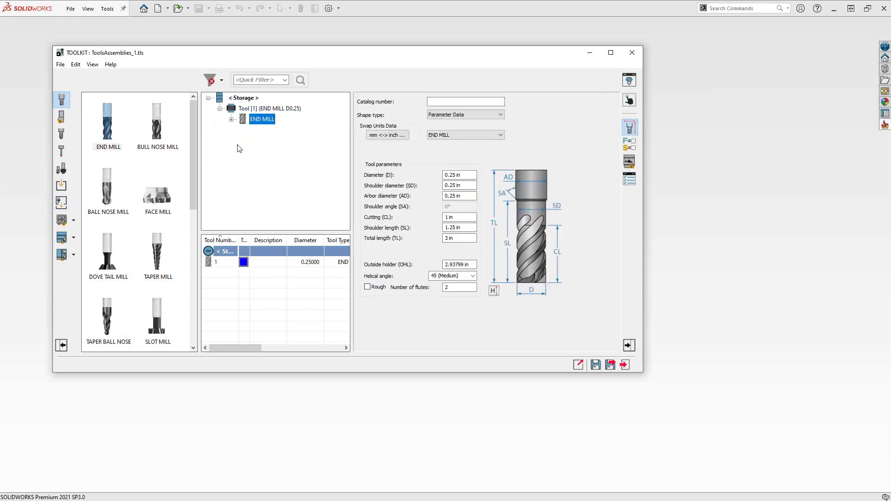
click(61, 118)
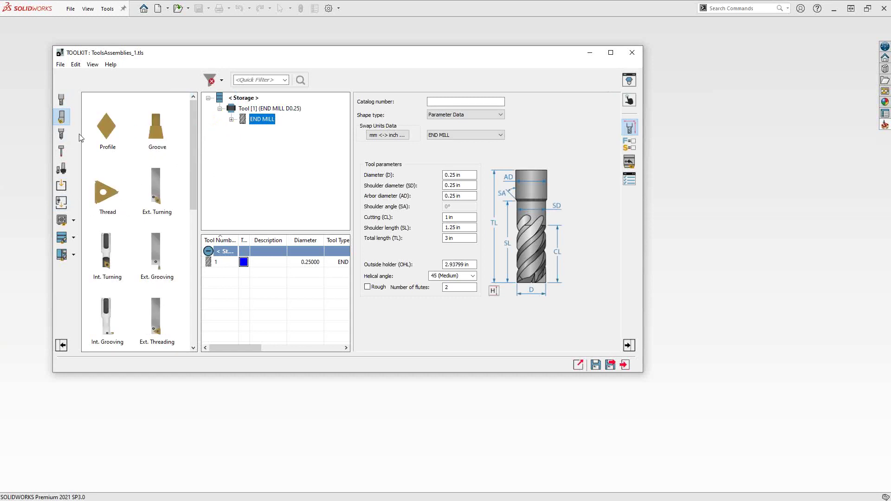
drag(109, 126, 232, 98)
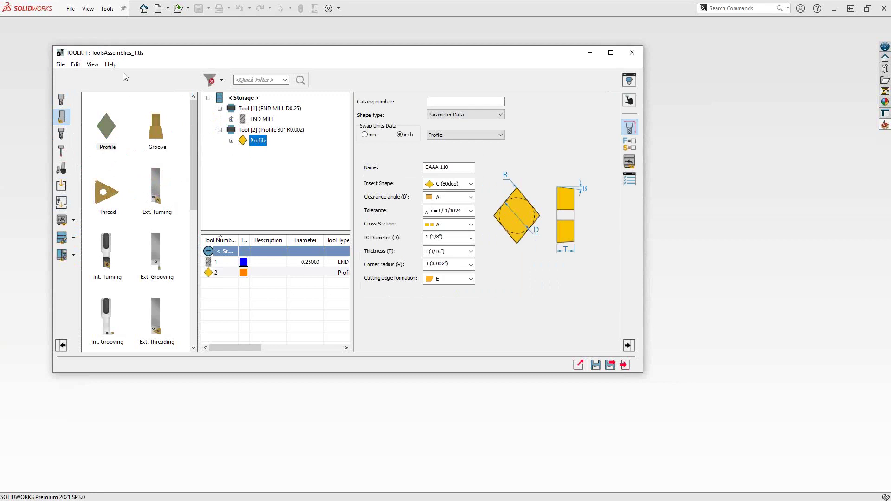
right_click(156, 192)
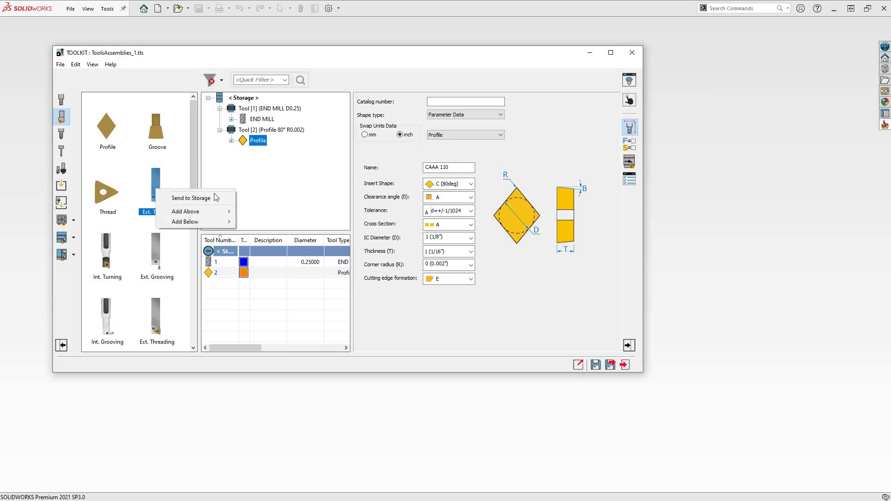
click(203, 180)
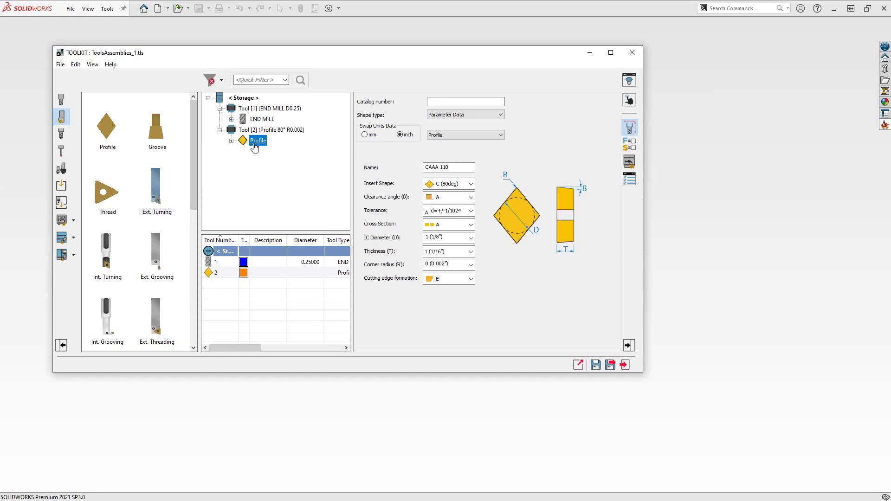
Step: Preview the Profile insert of Tool 2 in 3D and look over the available turning components
click(629, 79)
mouse_move(727, 288)
middle_down()
mouse_move(715, 285)
mouse_move(747, 294)
mouse_move(740, 292)
middle_up()
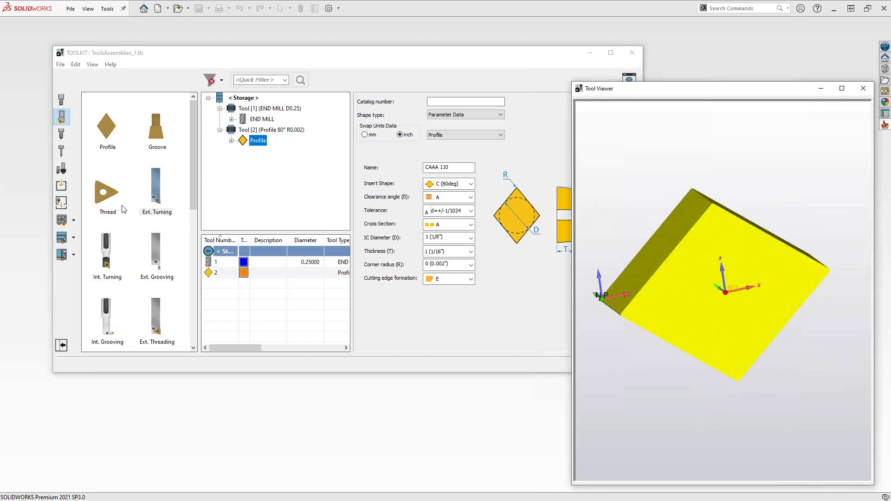
scroll(122, 208, down, 8)
scroll(123, 207, up, 8)
Step: Add a Square Shank to the Profile insert's tool and inspect the shank in 3D
click(62, 168)
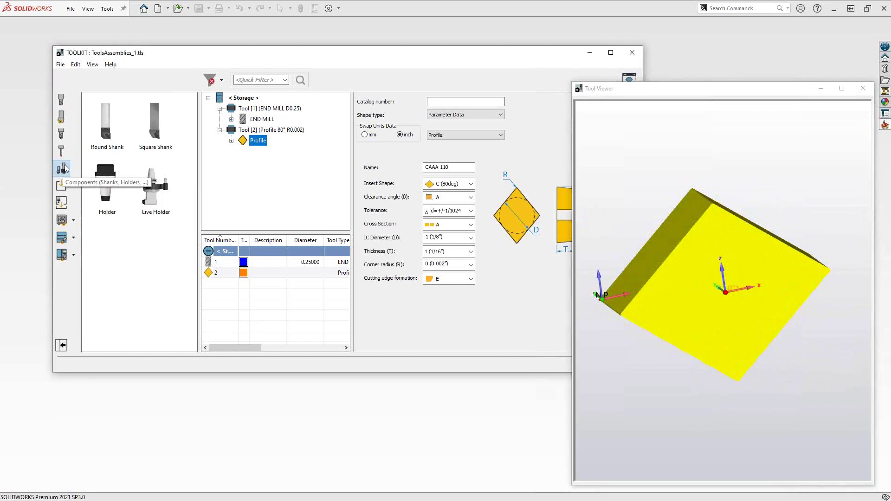
drag(155, 129, 252, 125)
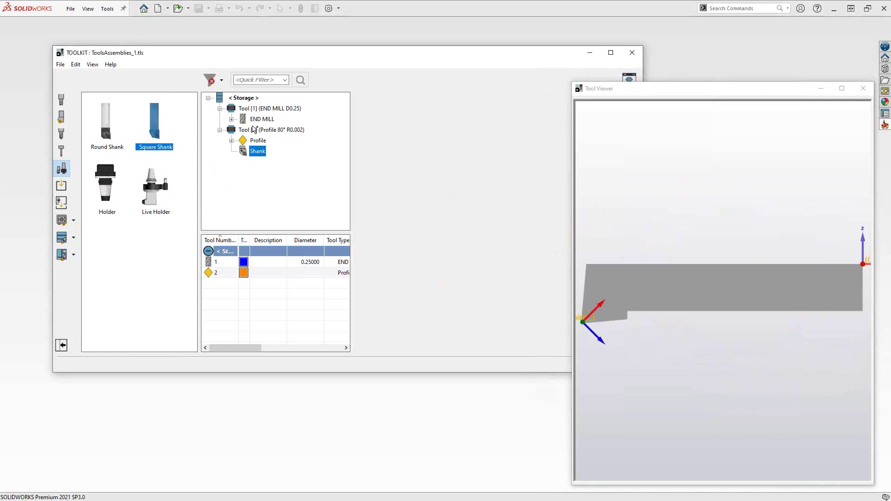
click(720, 297)
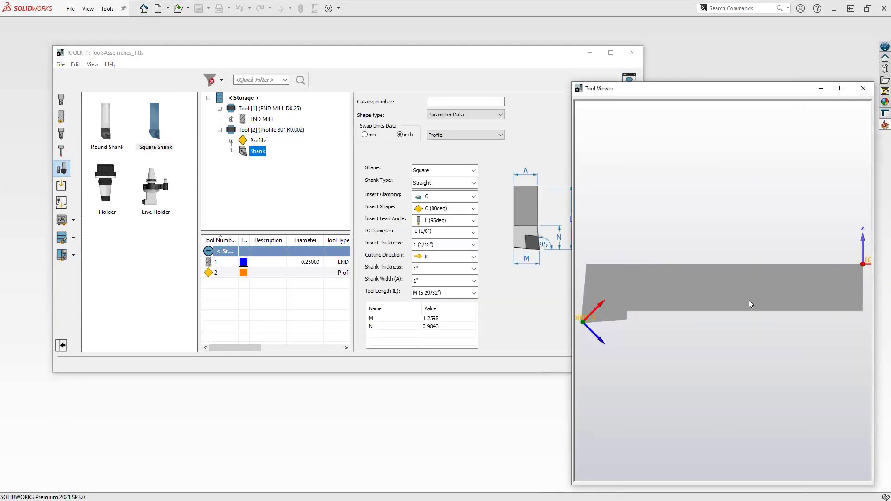
middle_drag(748, 300, 774, 304)
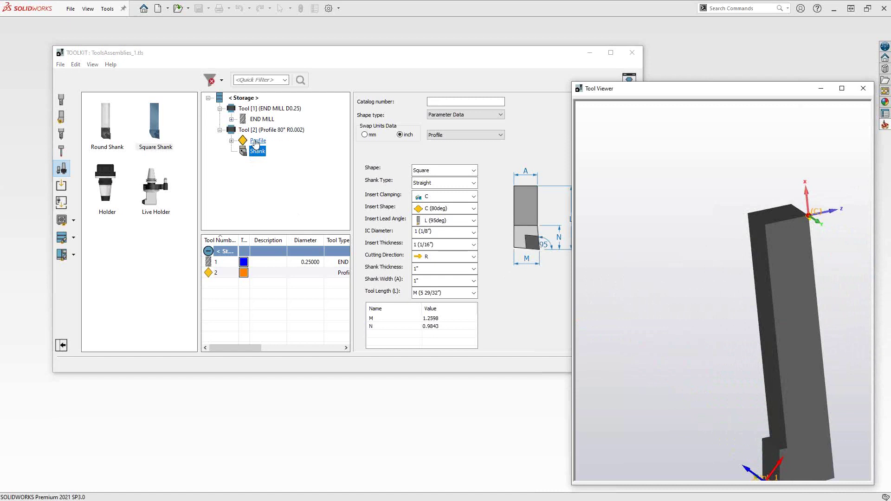
Step: Mount the Profile insert on the Shank in Tool 2 and inspect the connection up close in 3D
drag(256, 143, 256, 153)
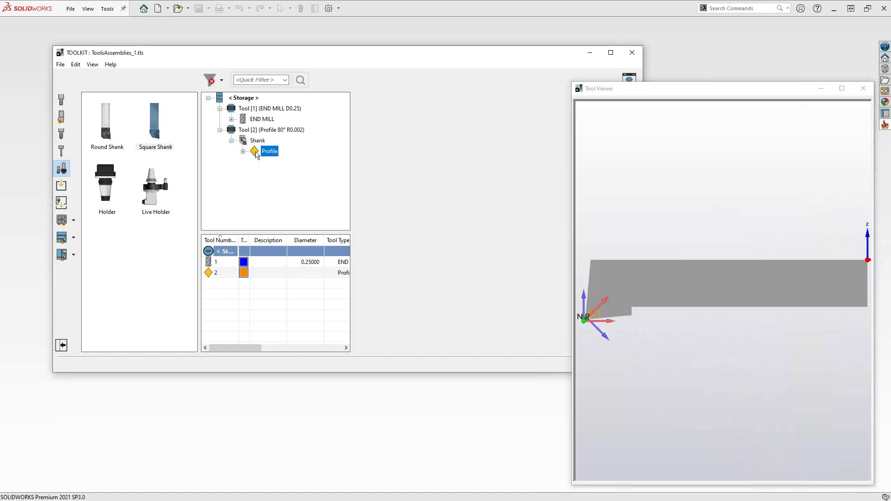
drag(773, 392, 762, 327)
scroll(670, 414, down, 10)
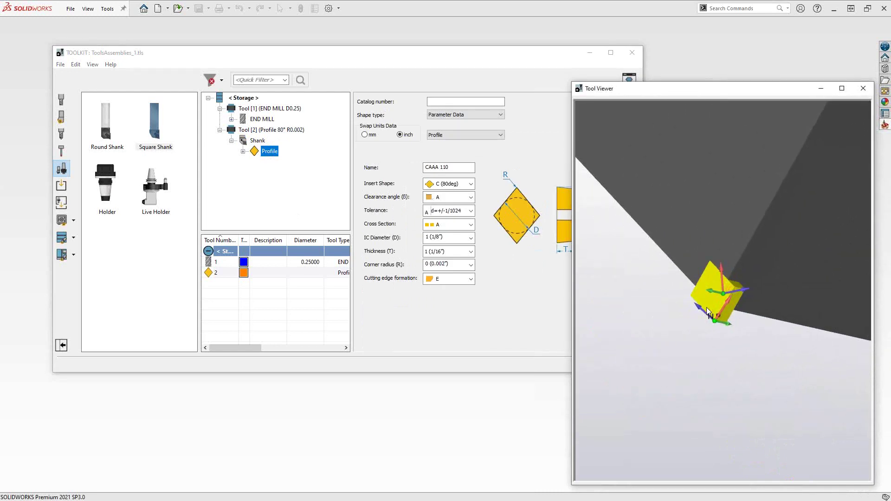
scroll(705, 300, up, 10)
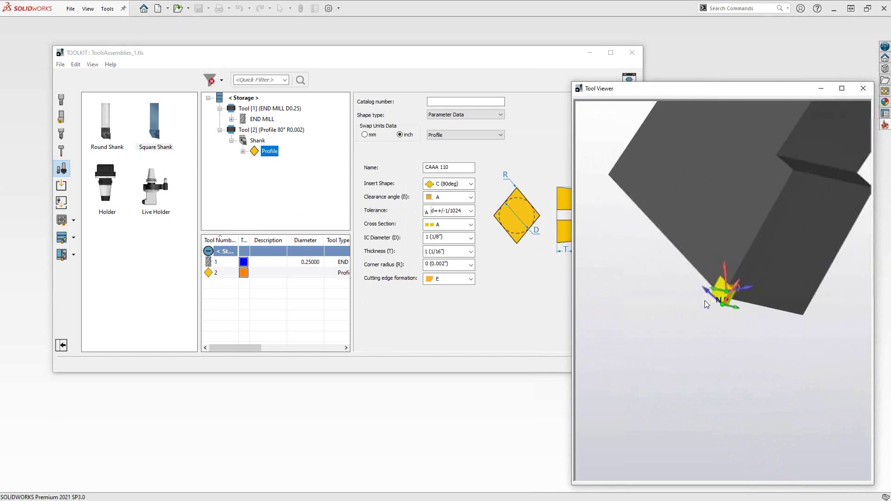
scroll(705, 296, up, 1)
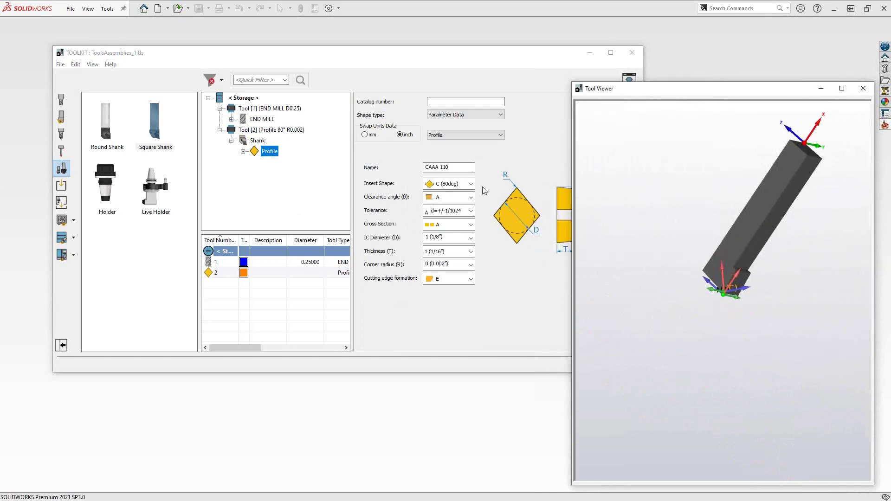
Step: Examine the END MILL of Tool 1 in 3D together with its mounting coordinates
drag(400, 54, 359, 27)
click(225, 92)
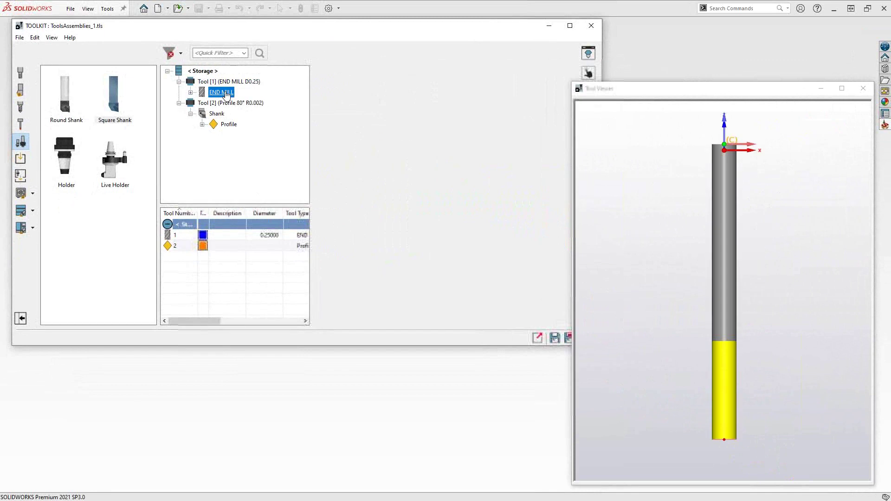
click(863, 88)
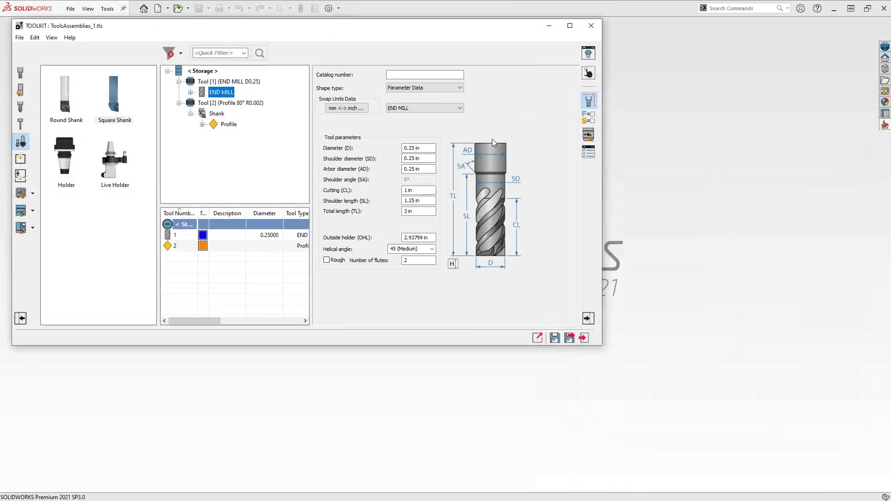
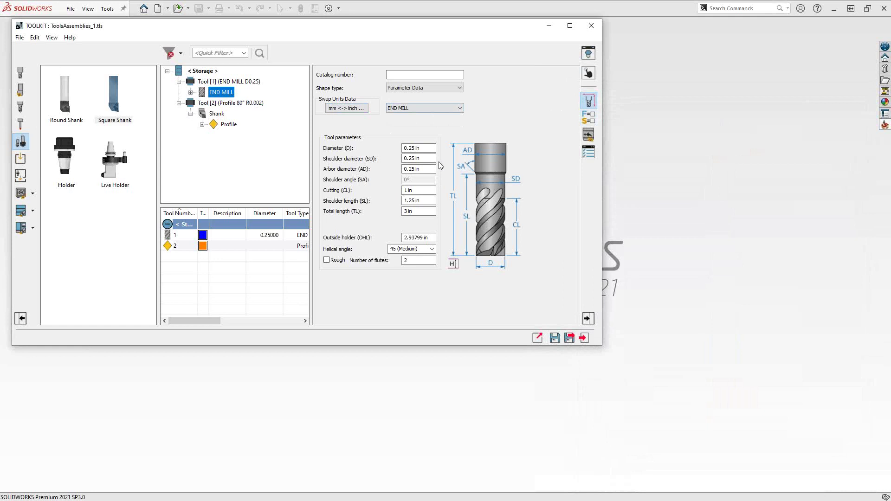
click(588, 135)
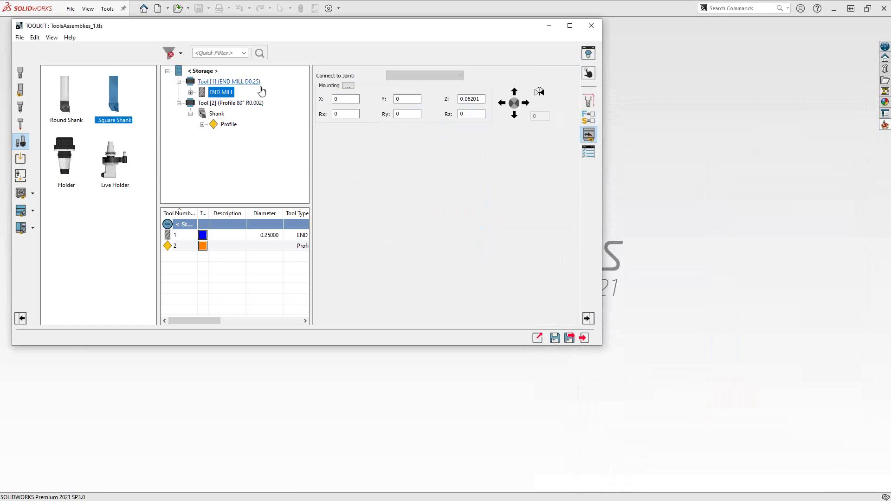
click(223, 93)
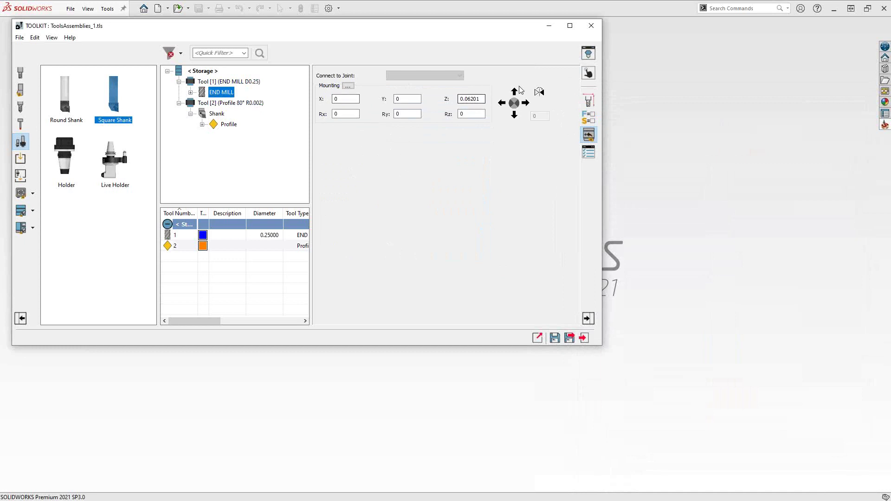
click(588, 53)
middle_drag(741, 229, 716, 235)
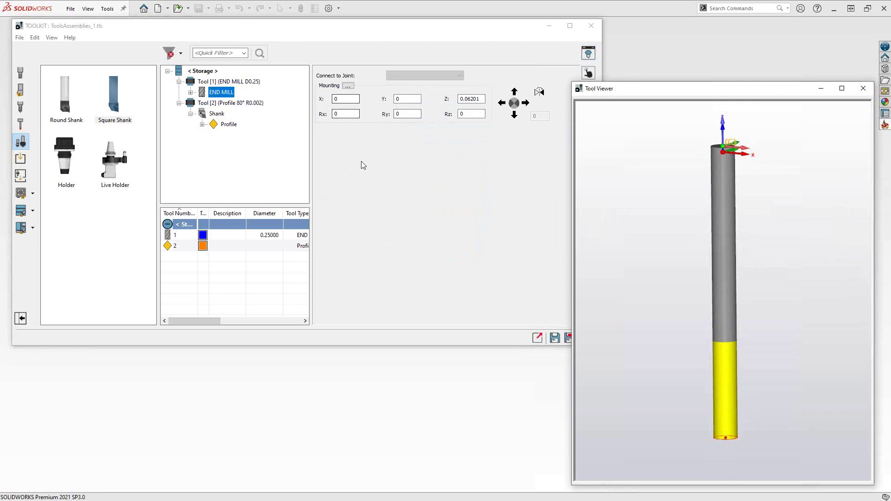
Step: Examine the Shank's mounting point and its Joint_1 in the 3D preview and the joint list
click(216, 115)
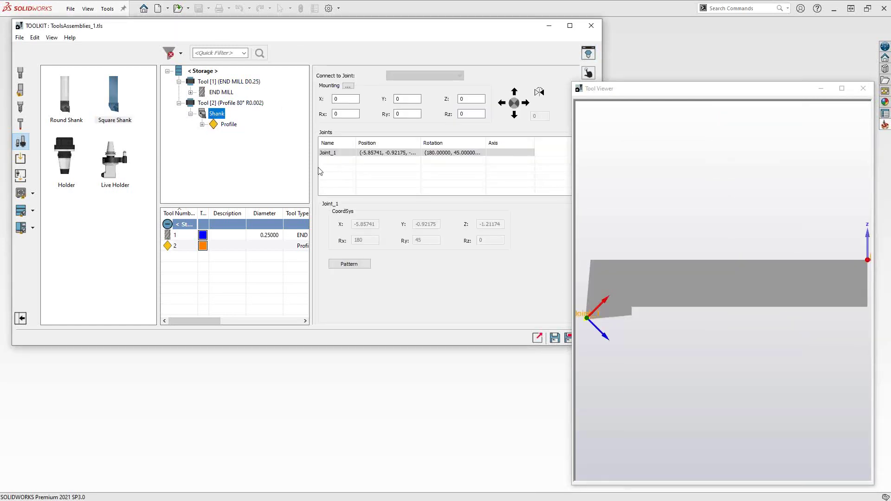
middle_drag(650, 244, 762, 190)
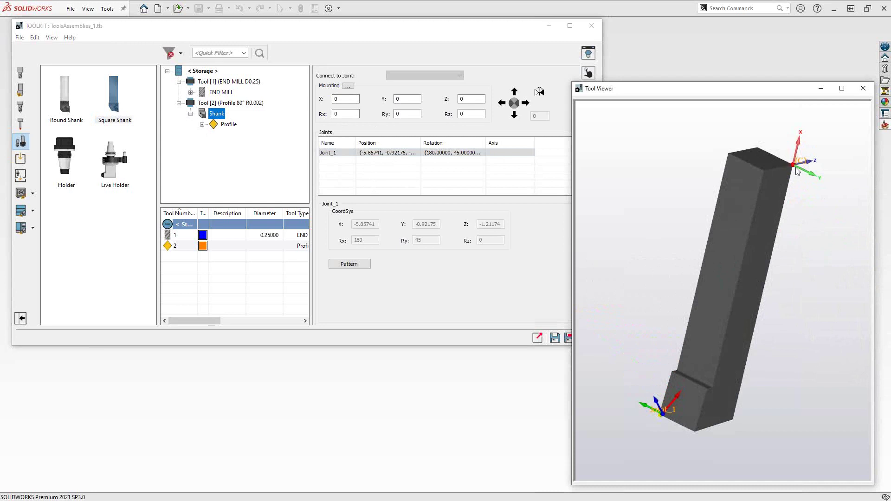
click(330, 153)
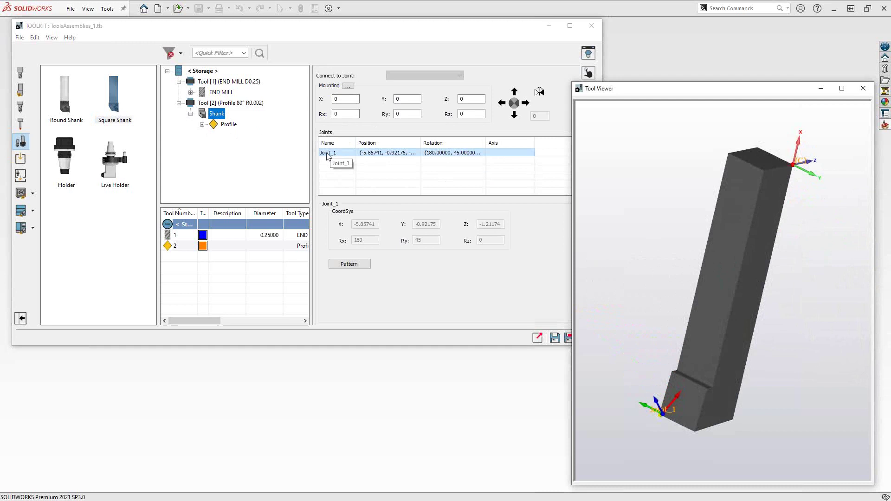
Step: Inspect the Shank of Tool 2 and its Joint_1 from another side in 3D, and display its shape parameters
click(211, 117)
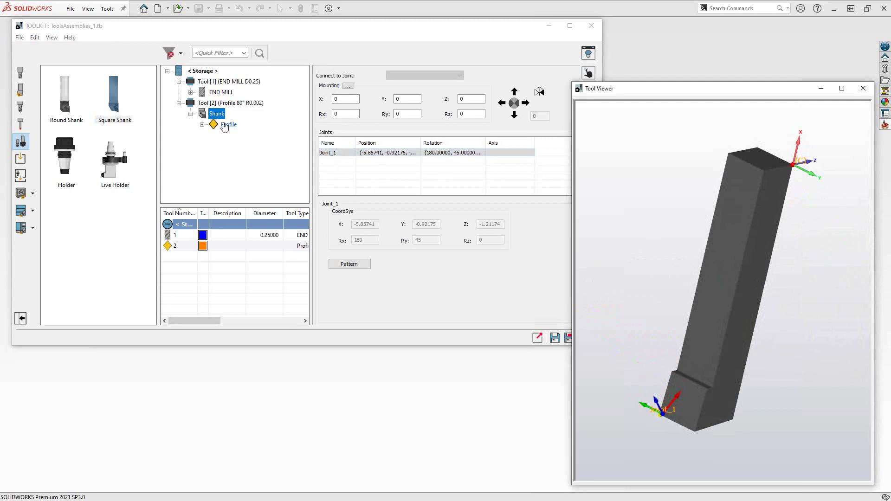
middle_drag(673, 397, 702, 407)
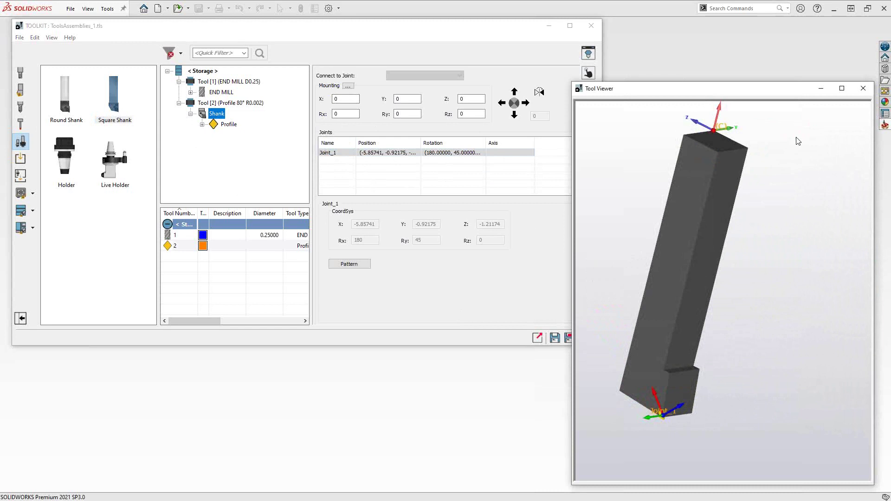
click(863, 89)
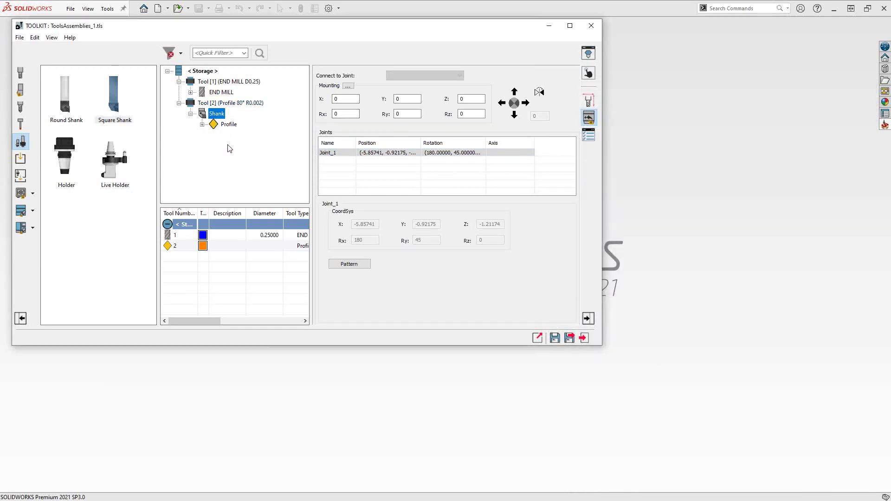
click(589, 102)
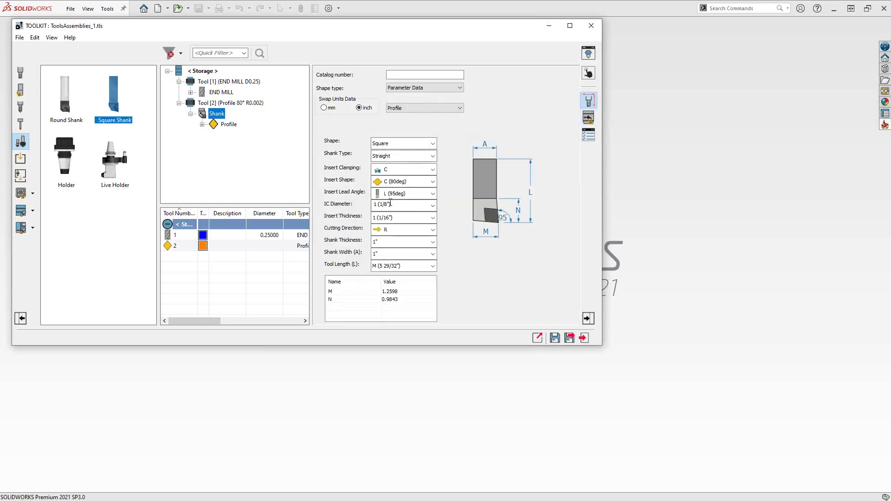
Step: Add the 2.25" Long holder from SolidCAMComponentsLib's Holders for 1/4" Endmill above the END MILL in Tool 1
click(20, 196)
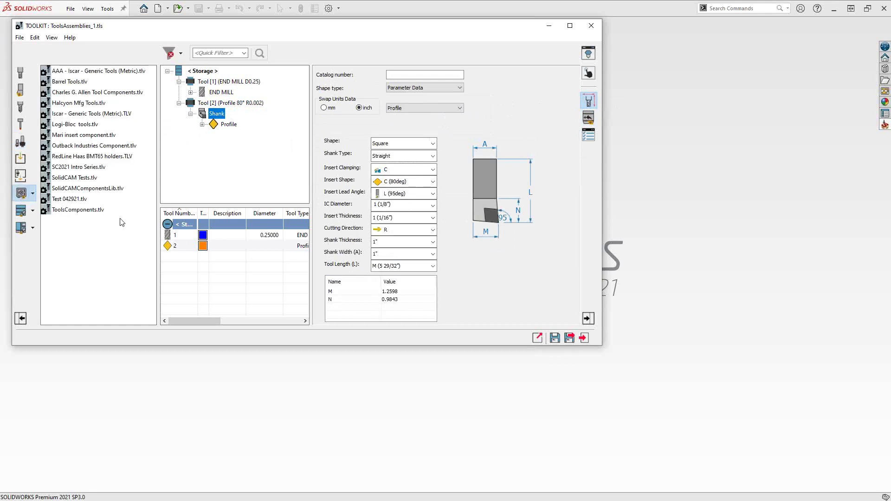
double_click(102, 188)
click(102, 189)
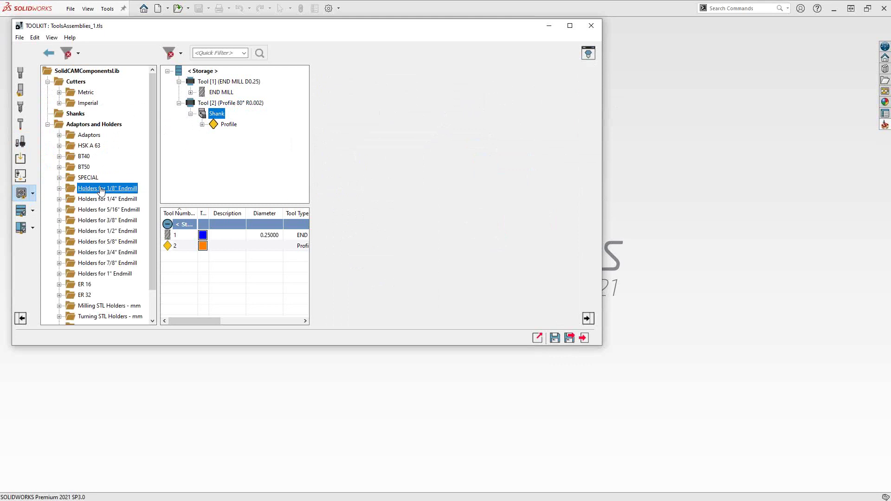
click(59, 188)
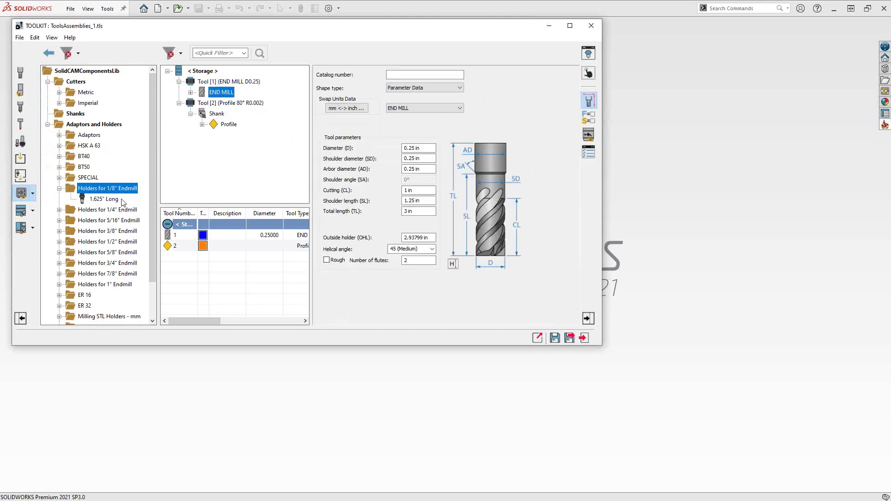
click(59, 210)
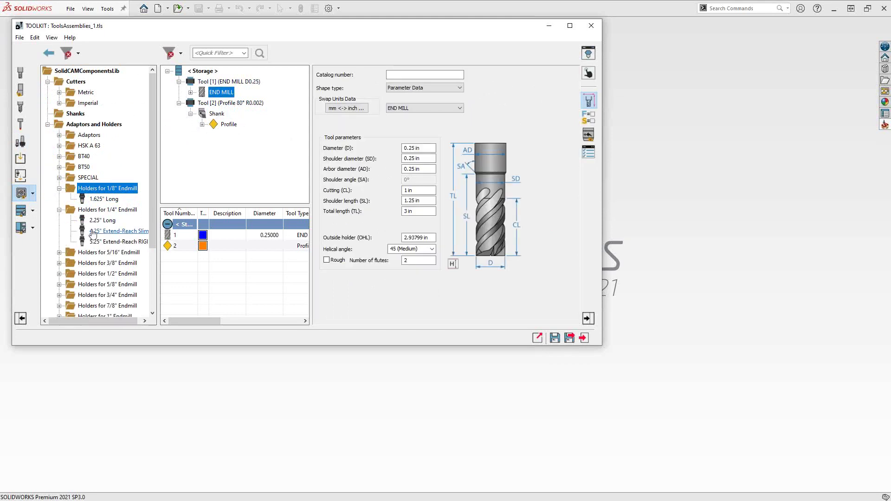
right_click(96, 222)
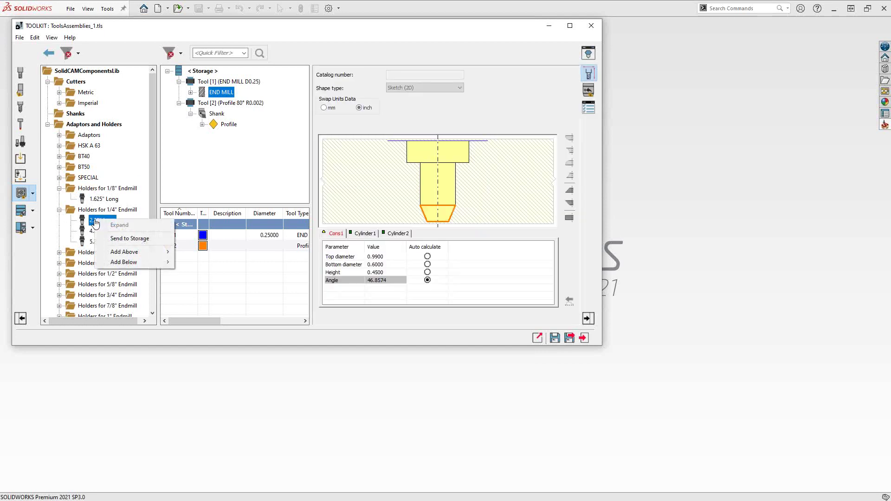
mouse_move(144, 252)
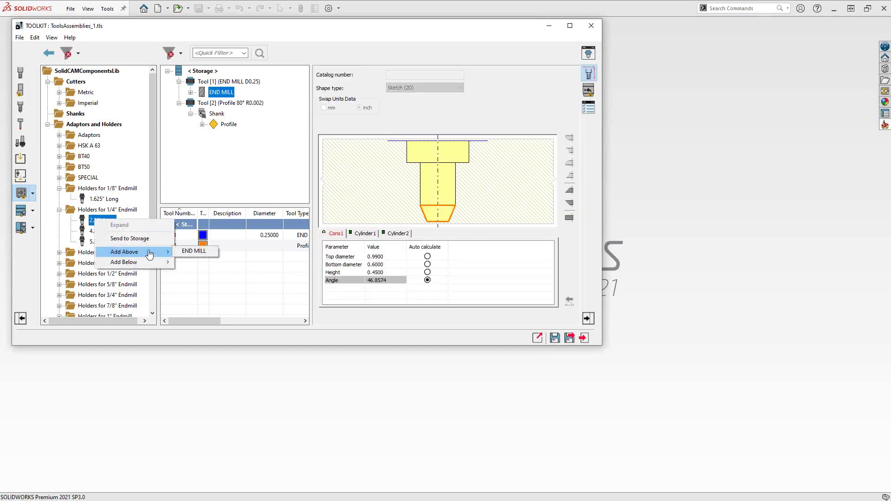
click(202, 251)
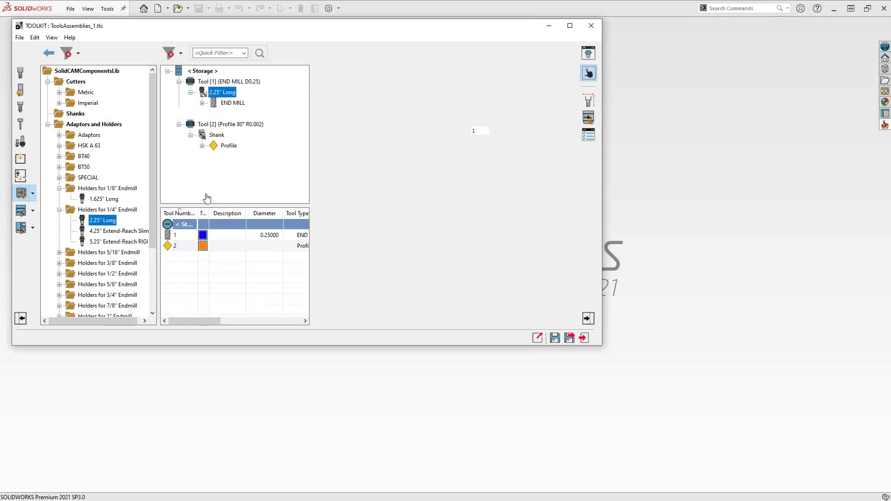
Step: Examine the Tool 1 holder assembly in the 3D preview together with the holder's sketch dimensions
click(588, 53)
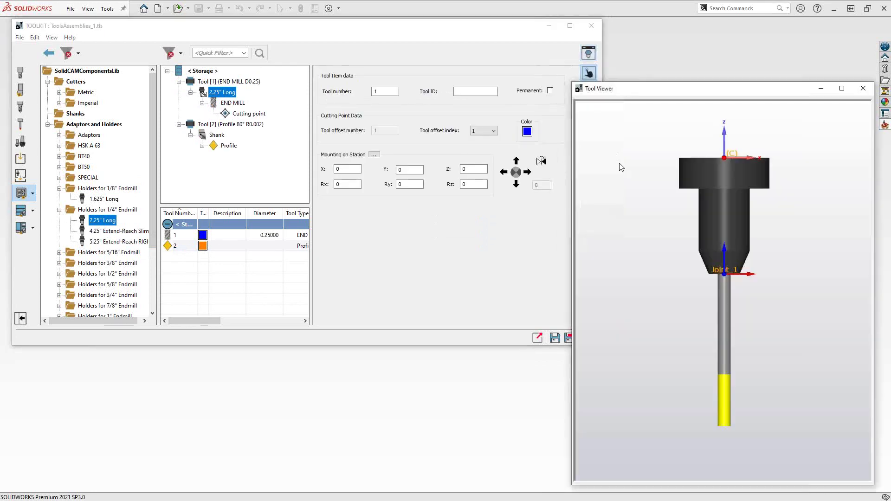
middle_drag(691, 311, 651, 290)
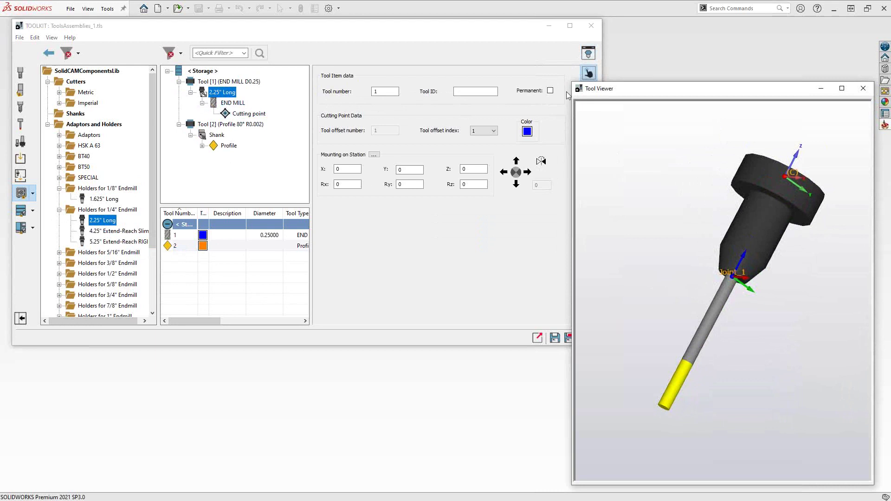
drag(621, 95, 647, 97)
click(588, 101)
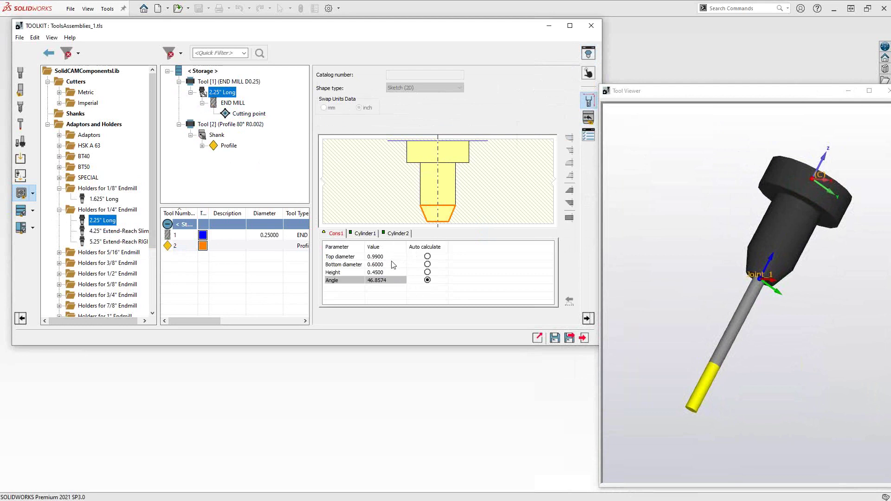
click(616, 174)
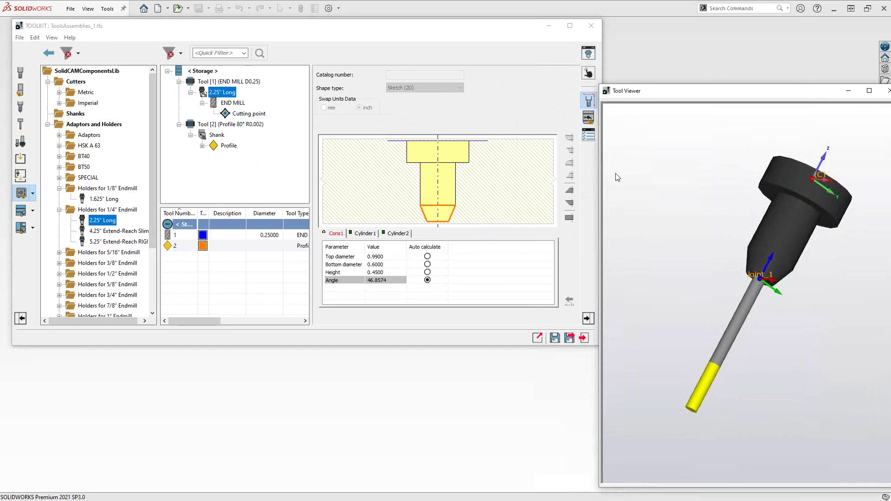
Step: Set the Z mounting offset of Tool 1's END MILL on the holder's Joint_1 to 1
click(234, 103)
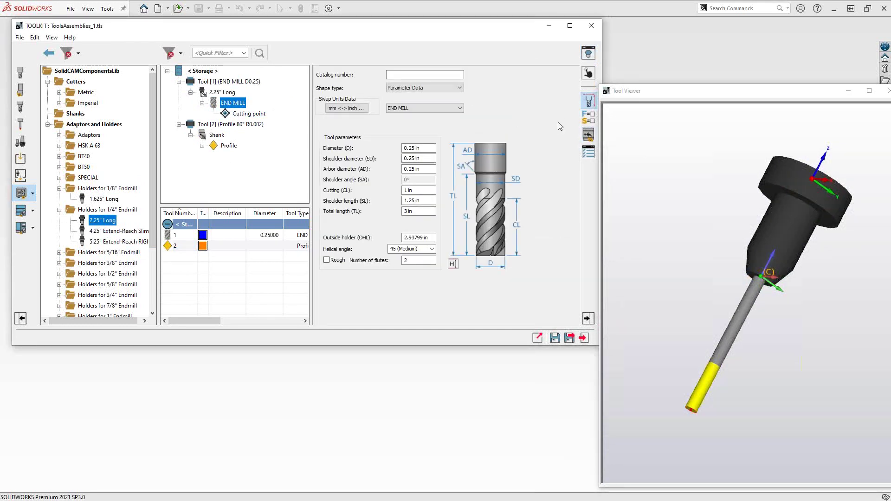
click(589, 135)
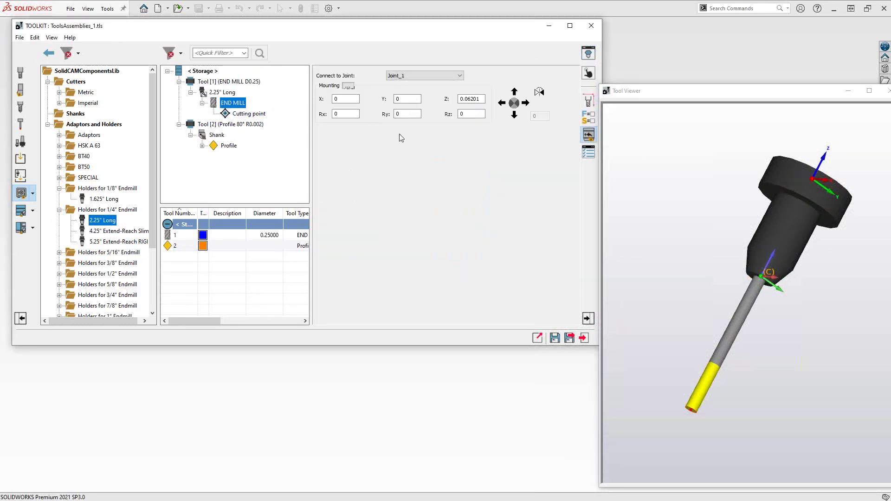
click(769, 293)
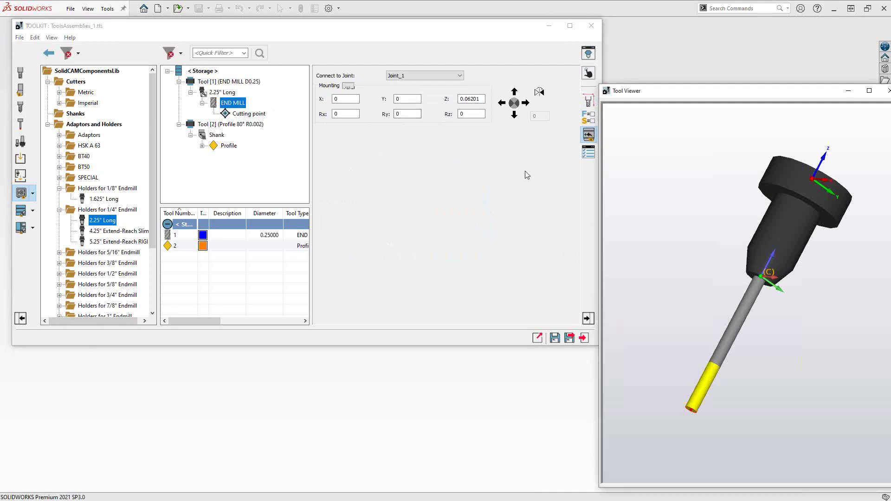
double_click(471, 99)
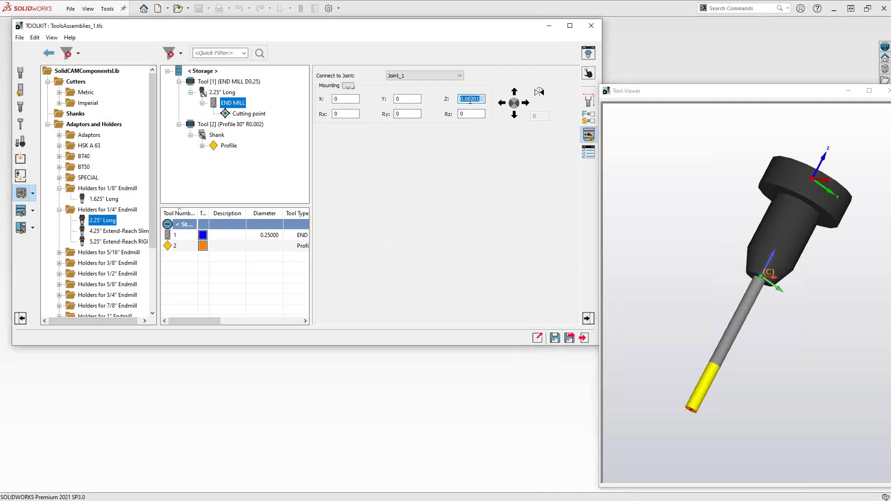
scroll(470, 100, up, 1)
scroll(470, 101, up, 2)
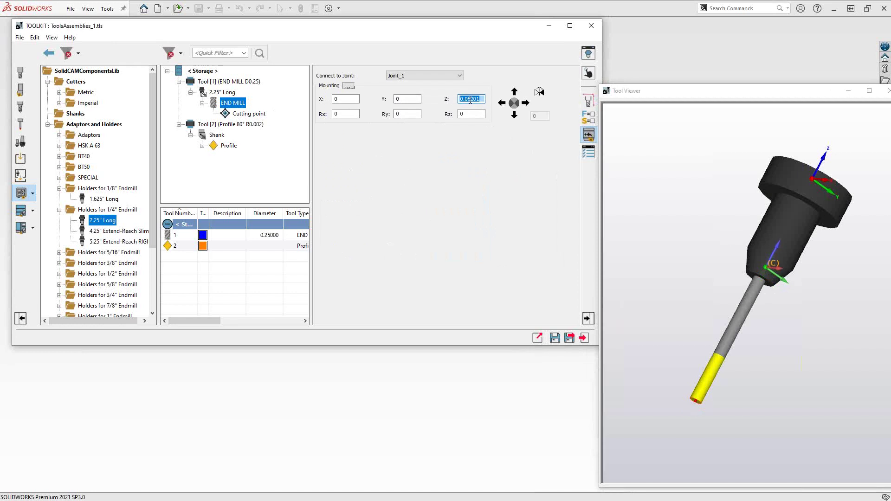
scroll(470, 101, up, 2)
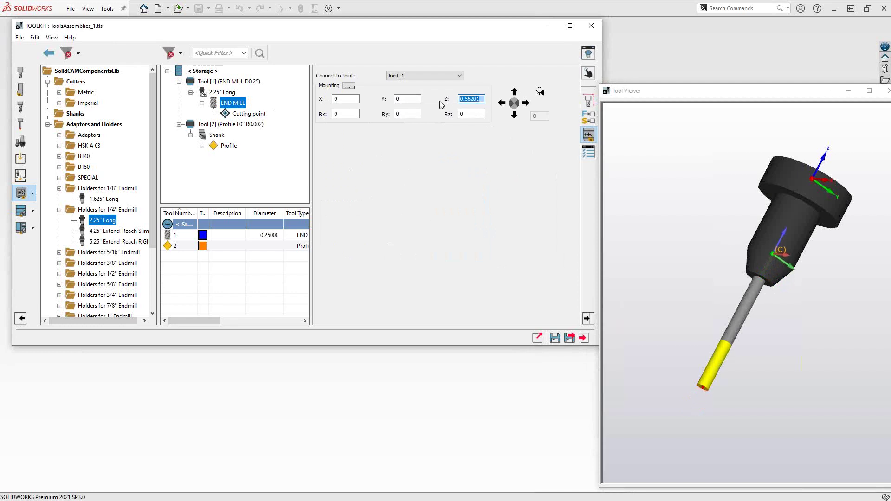
text(1)
key(Tab)
click(690, 233)
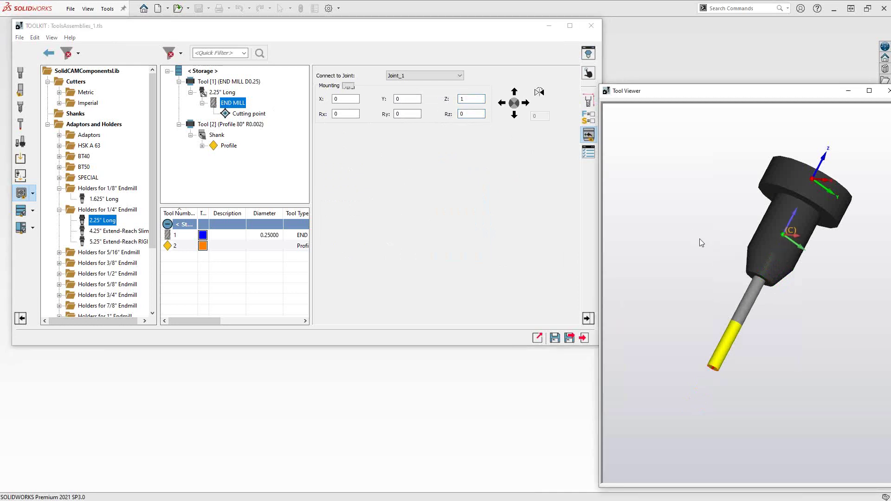
Step: Make the tool preview transparent and inspect how deep the end mill sits inside the holder
drag(695, 86, 656, 66)
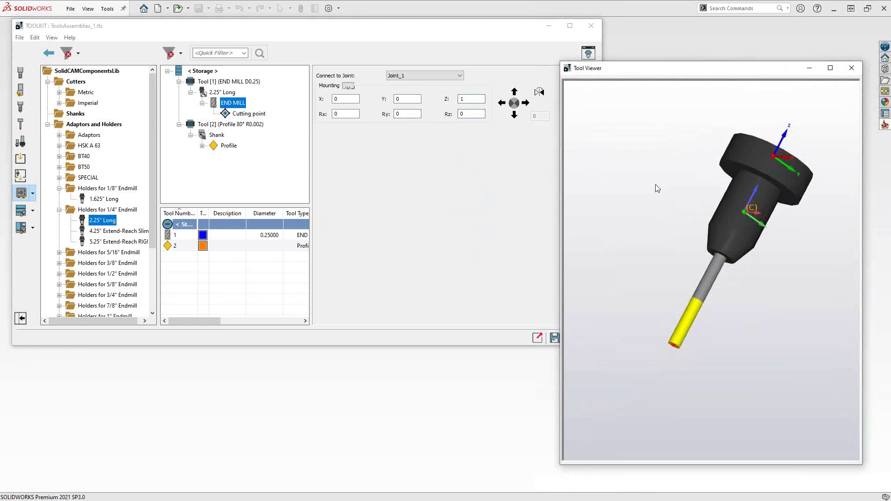
right_click(620, 210)
click(637, 248)
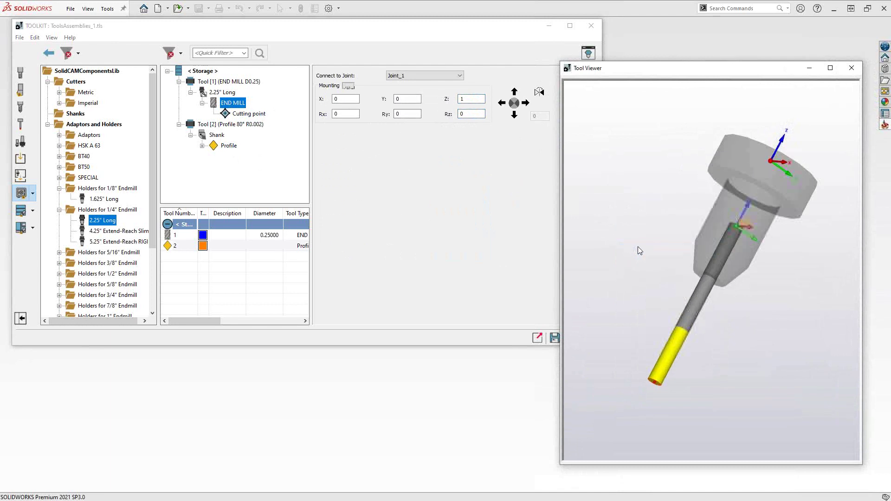
middle_drag(700, 271, 727, 241)
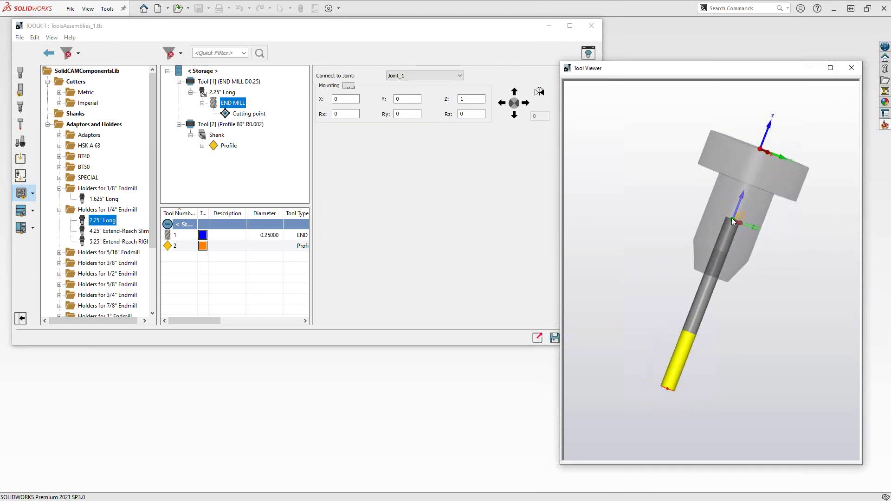
right_click(612, 205)
click(616, 210)
middle_drag(695, 291, 694, 253)
scroll(706, 275, up, 5)
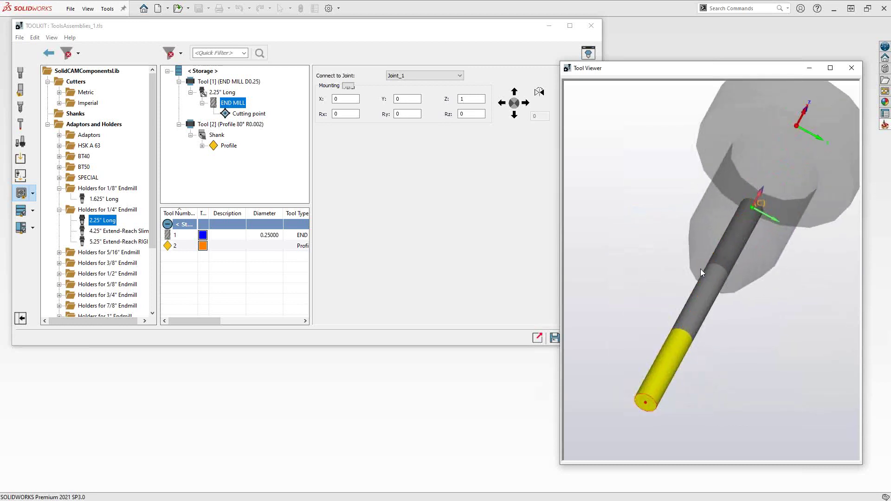
Step: Return the tool preview to shaded display and measure the distance from the holder's lower face to the end mill's tip
right_click(621, 190)
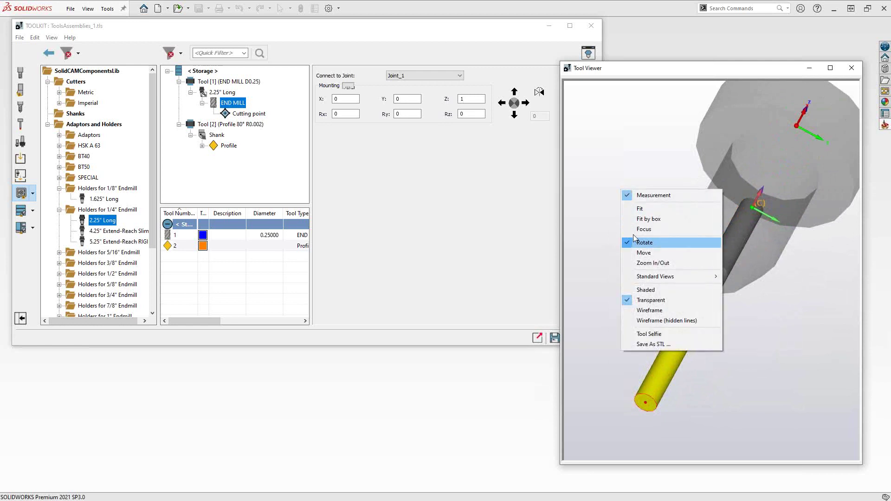
click(633, 230)
right_click(631, 190)
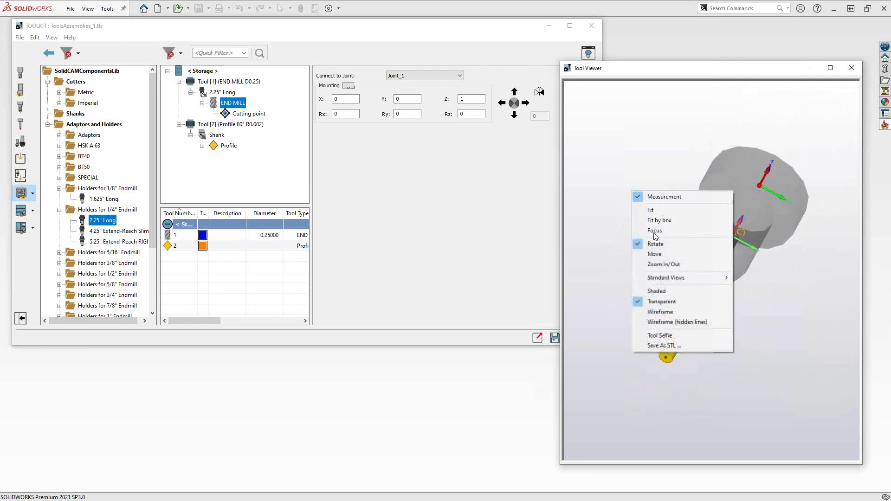
click(642, 294)
right_click(642, 210)
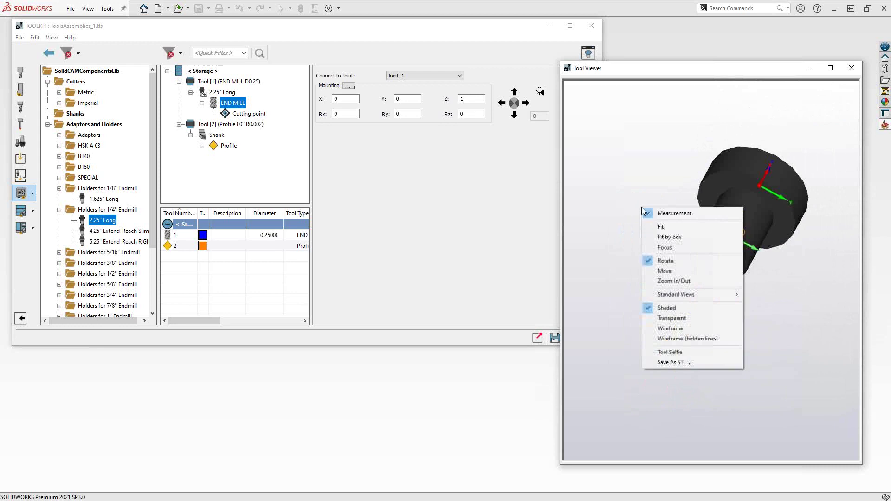
click(723, 260)
mouse_move(722, 287)
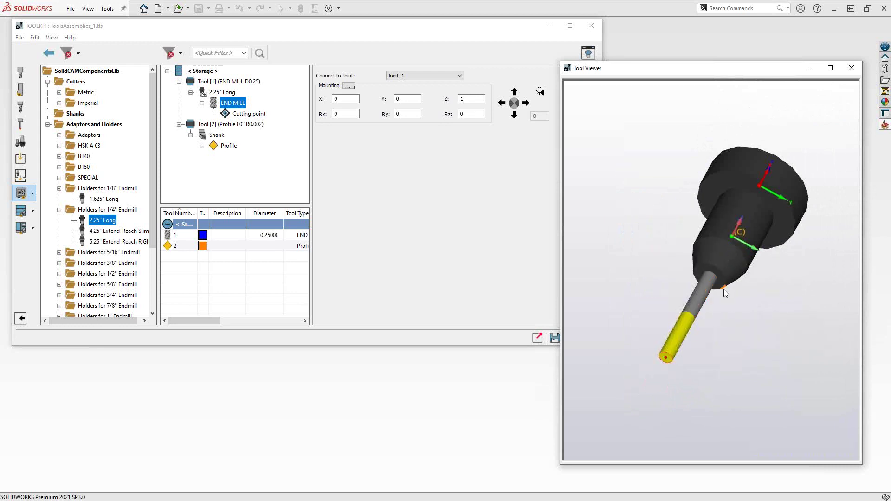
scroll(720, 281, up, 4)
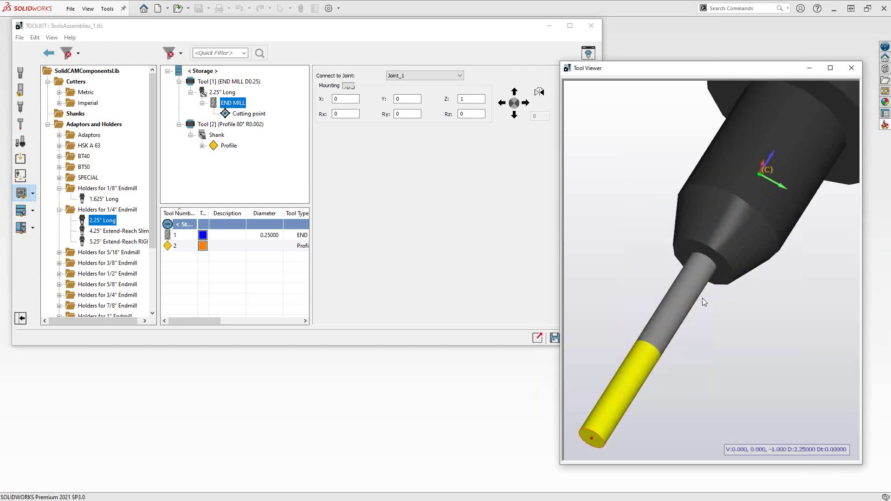
mouse_move(595, 445)
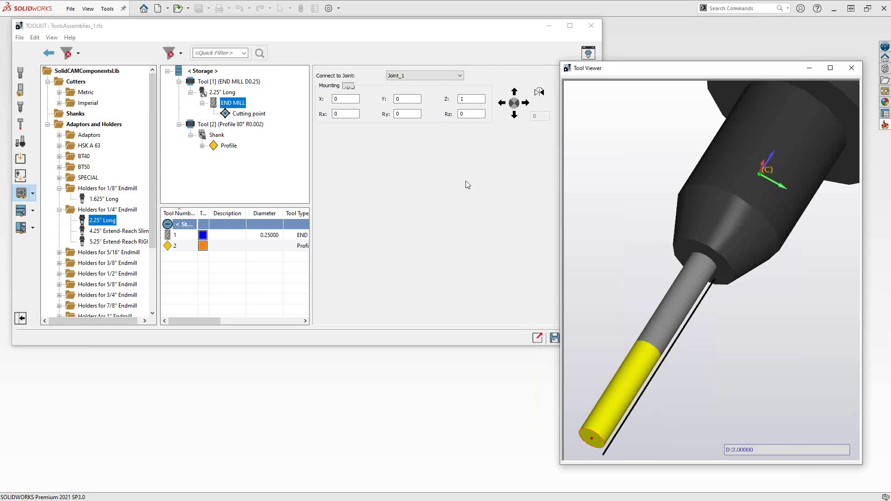
Step: Compare the measured tool projection with the Outside holder (OHL) value in the END MILL's parameters
drag(520, 31, 481, 28)
click(550, 96)
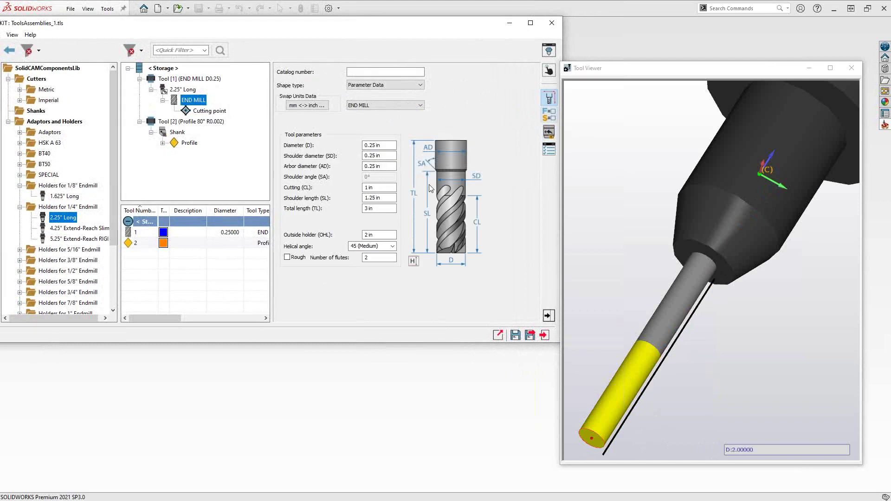
click(672, 307)
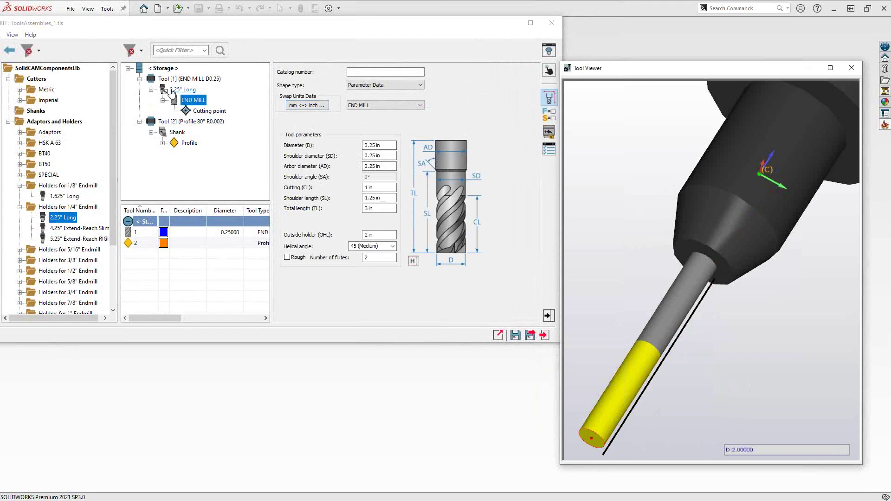
Step: Inspect the mounting offsets and joint data of Tool 2's Shank and orbit its preview to see Joint_1
click(177, 132)
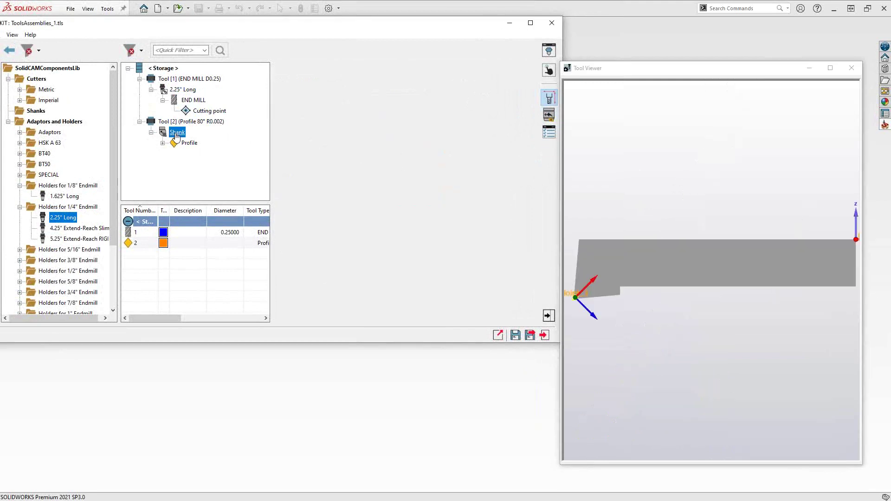
middle_drag(665, 216, 761, 264)
scroll(761, 264, down, 3)
click(549, 115)
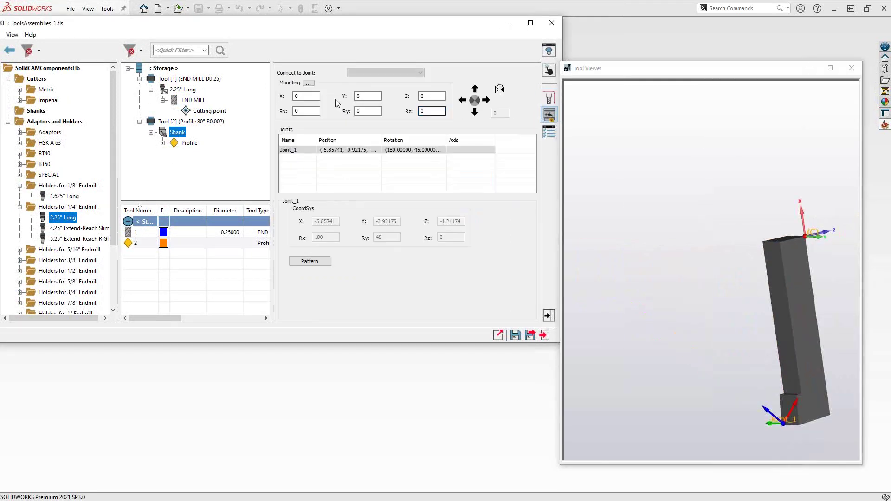
Step: Compare the joint that Tool 2's Profile insert connects to with the joint listed on its Shank
click(184, 144)
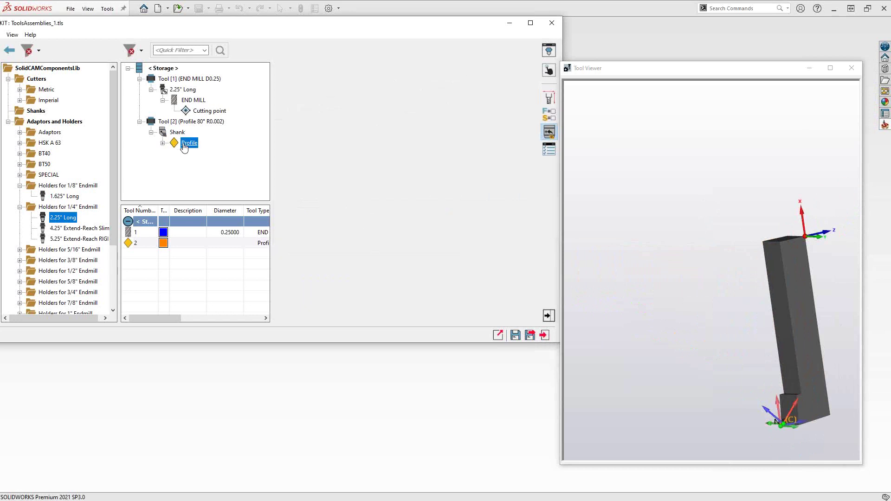
click(173, 144)
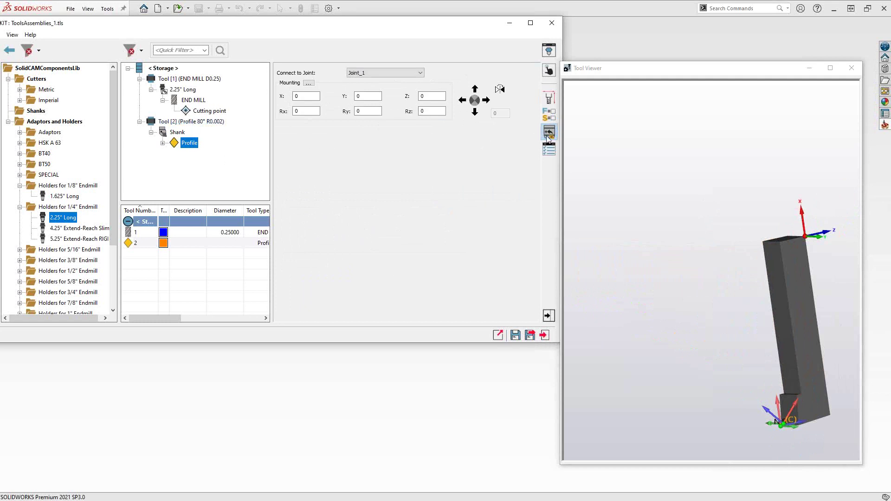
click(193, 100)
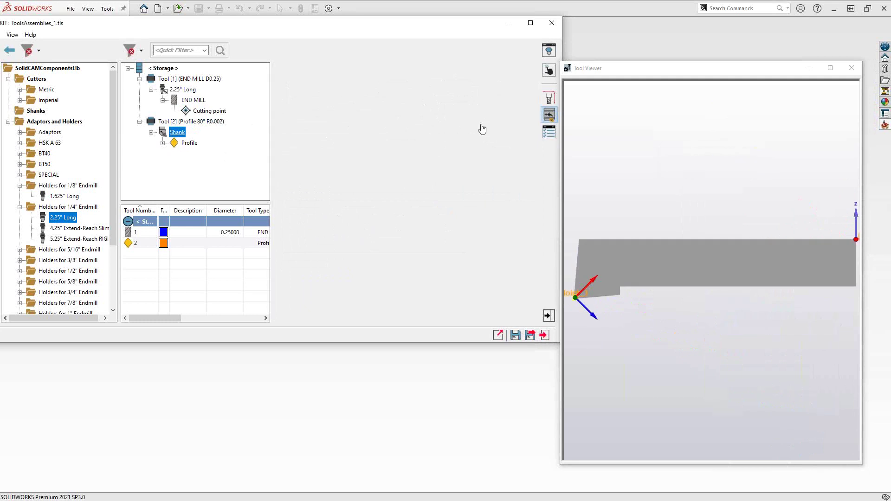
click(549, 115)
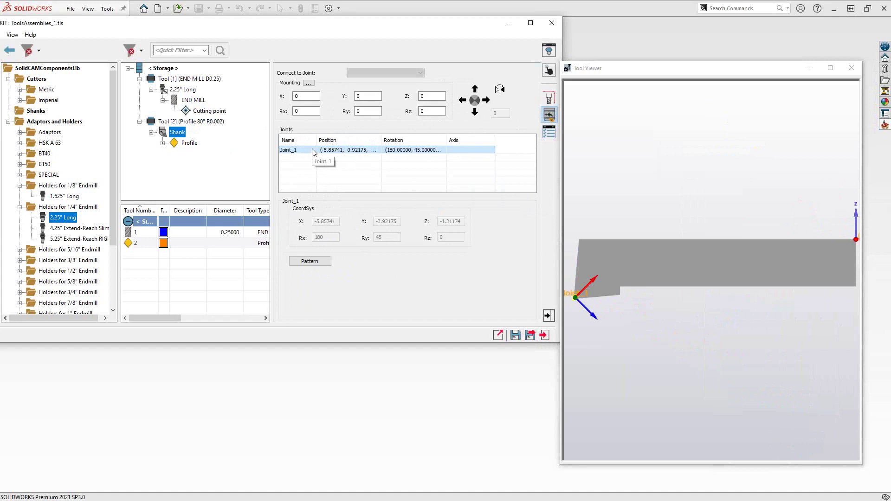
Step: Close the ToolsAssemblies_1 tool assembly library
click(552, 23)
click(277, 204)
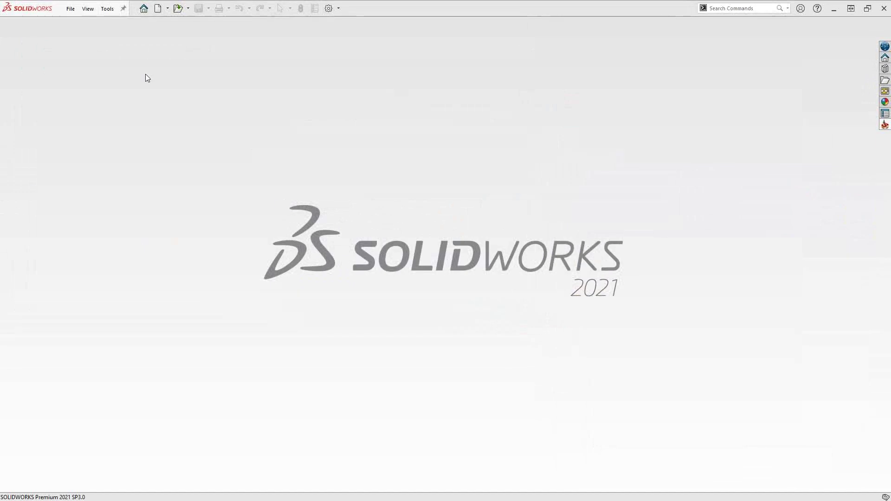
Step: Start a new Machine Tool Setup library, review the machines offered for it, and cancel the creation
click(105, 9)
mouse_move(129, 47)
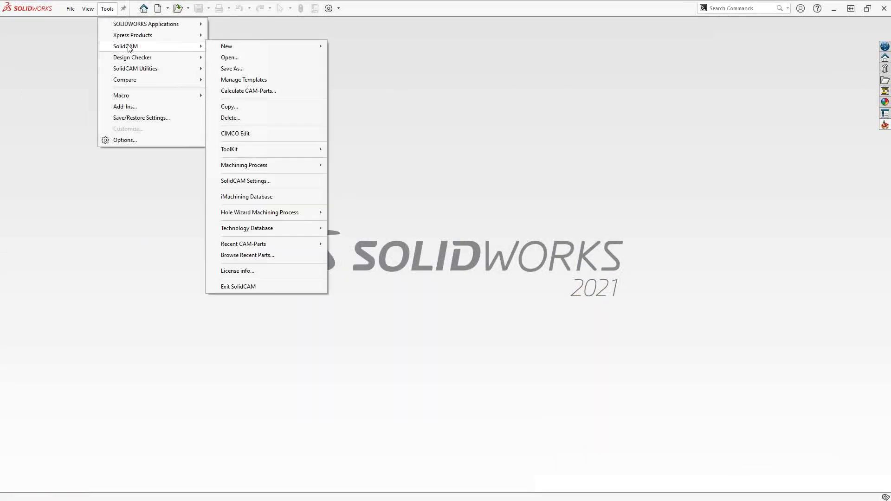
mouse_move(311, 153)
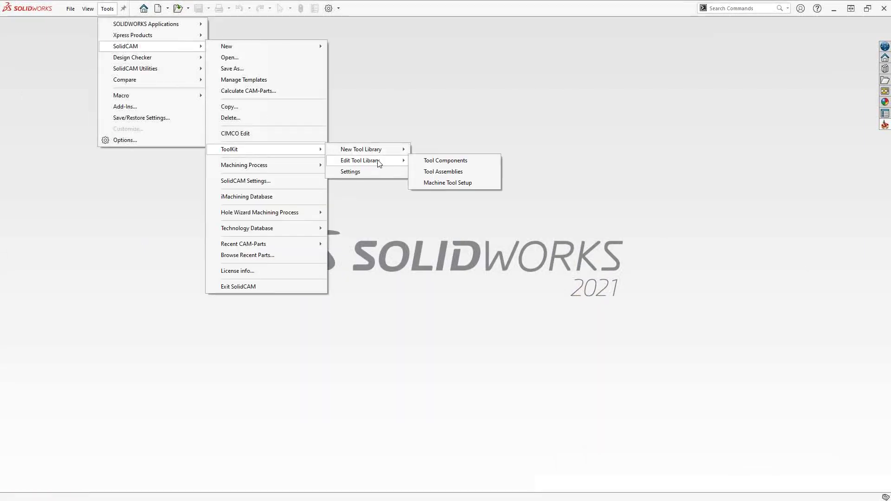
mouse_move(378, 152)
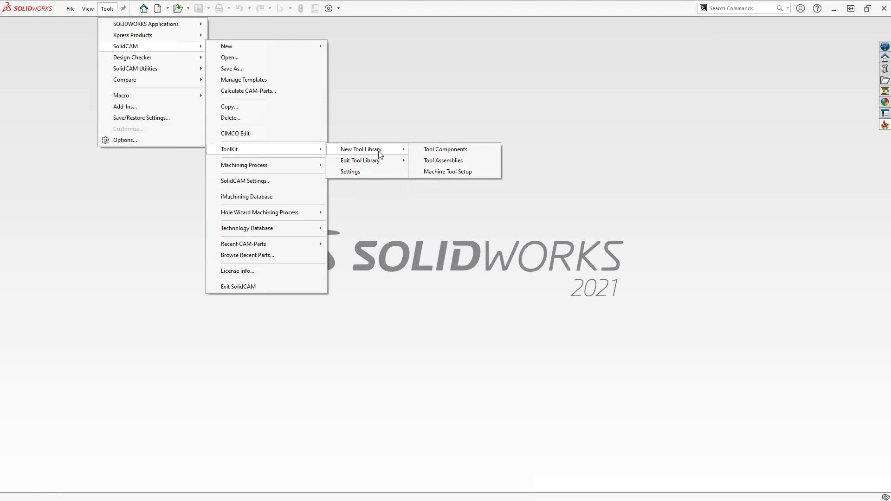
click(435, 172)
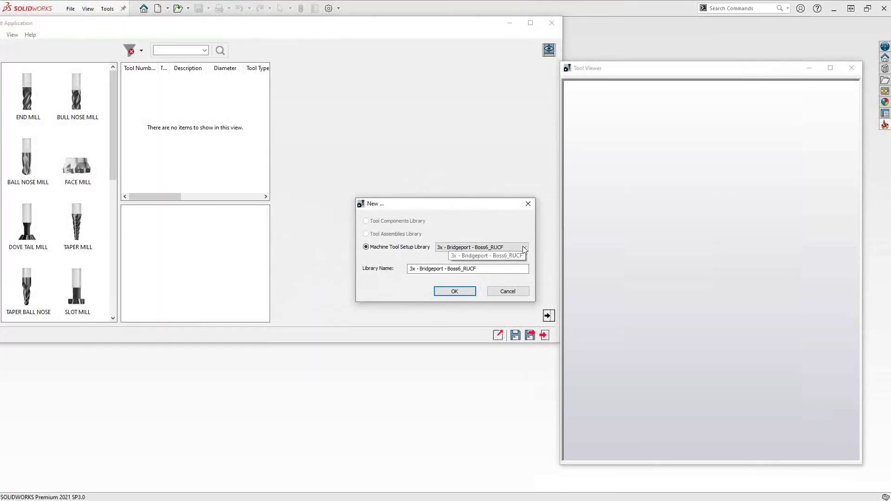
click(523, 247)
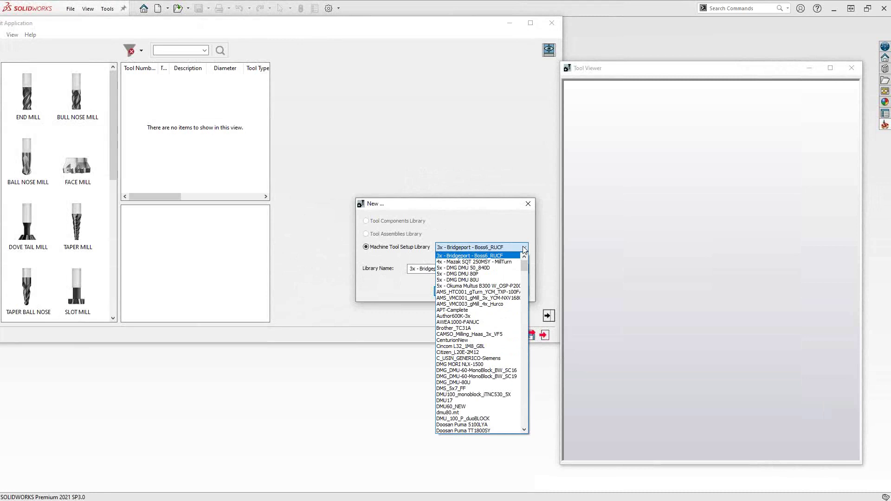
click(524, 207)
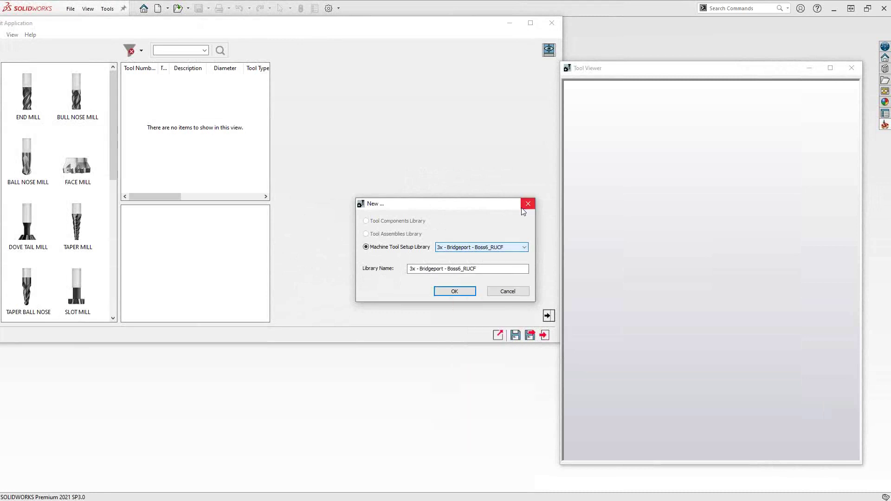
click(522, 293)
click(545, 335)
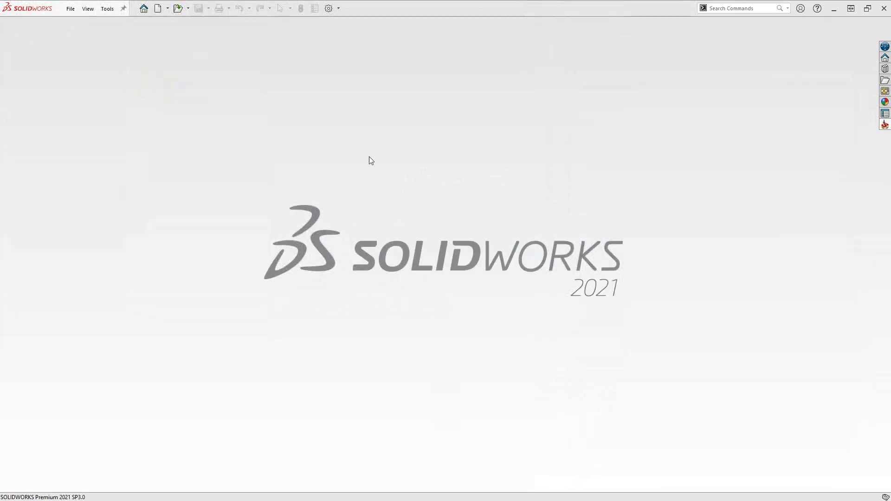
Step: Open the existing Haas DS-30Y Machine Tool Setup library for editing
click(107, 9)
mouse_move(141, 47)
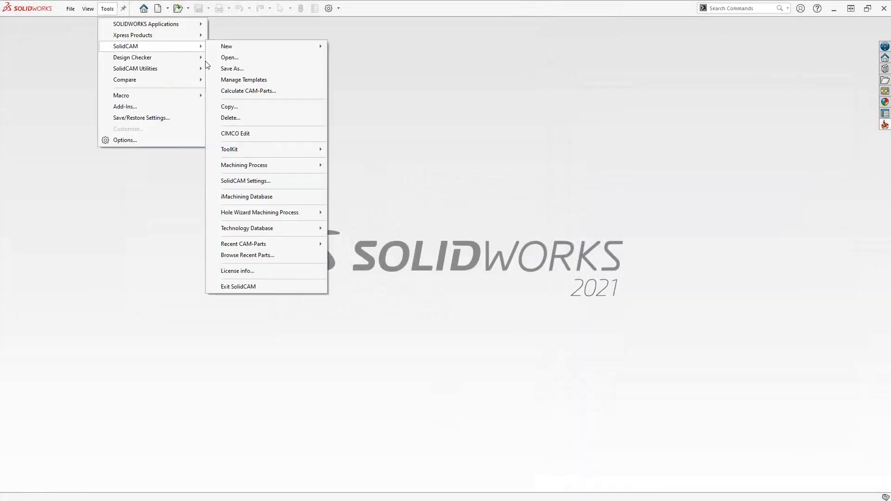
mouse_move(313, 152)
mouse_move(371, 164)
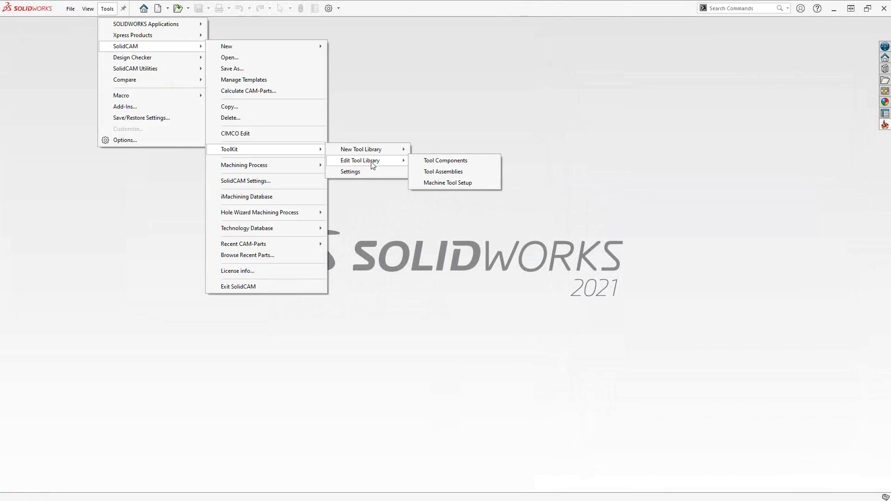
click(450, 183)
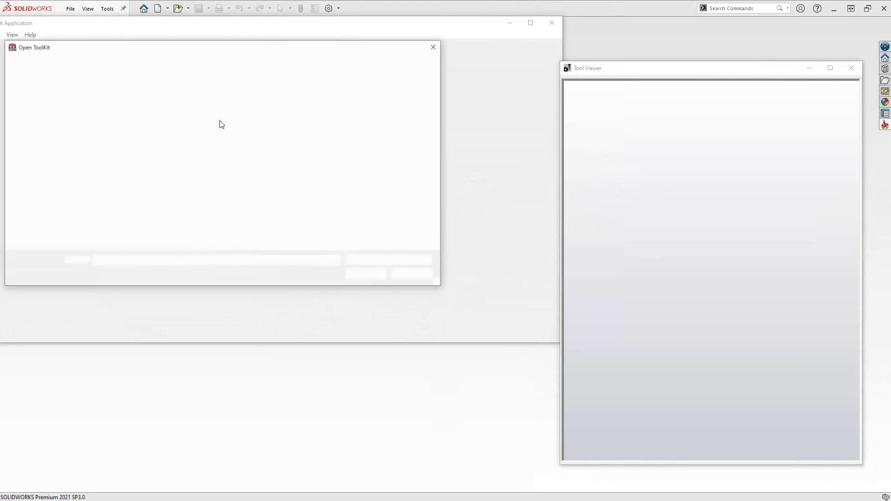
click(110, 107)
click(368, 274)
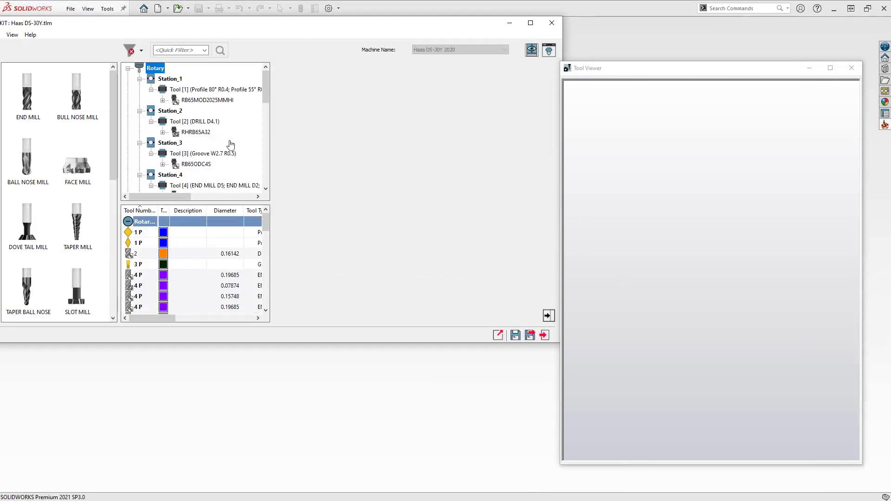
Step: Examine Tool 1 on Station_1 and the RHRB65A32 holder on Station_2, and view the loaded stations from an angle in the machine preview
click(200, 89)
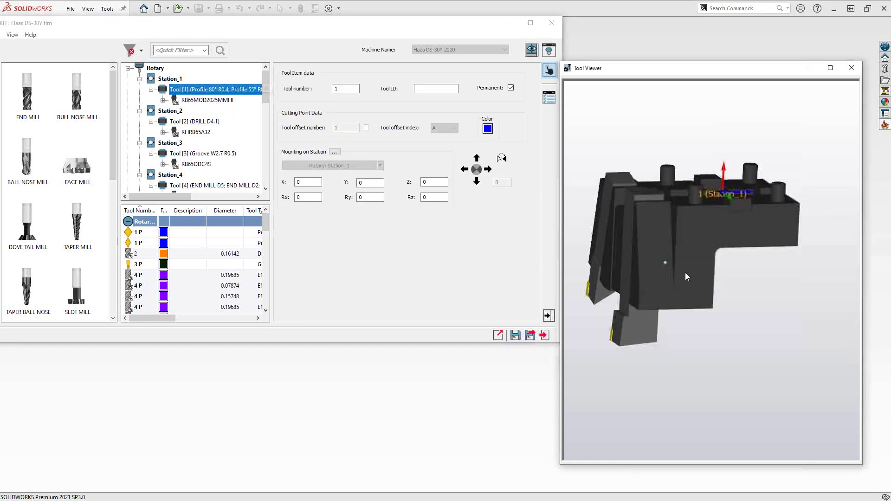
click(195, 132)
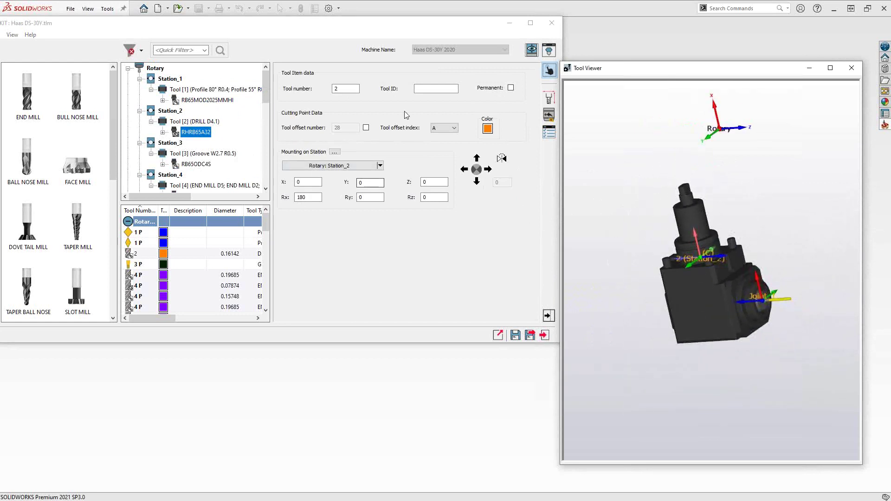
click(532, 50)
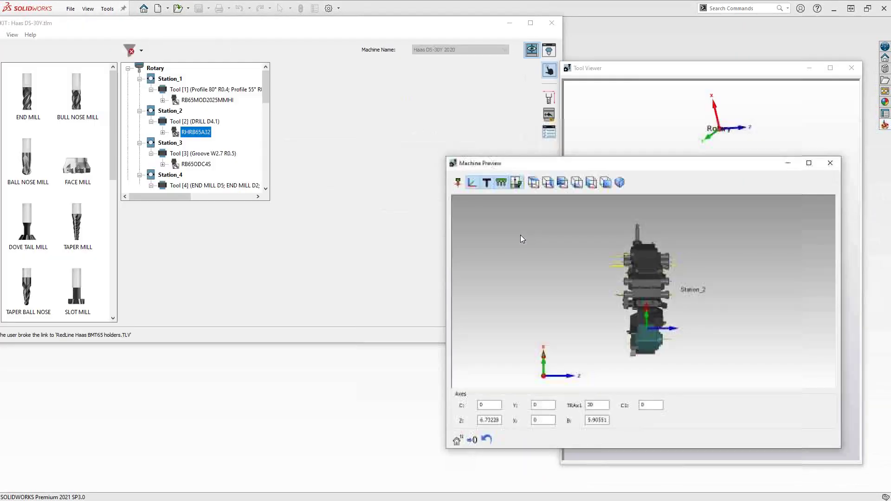
drag(635, 319, 590, 307)
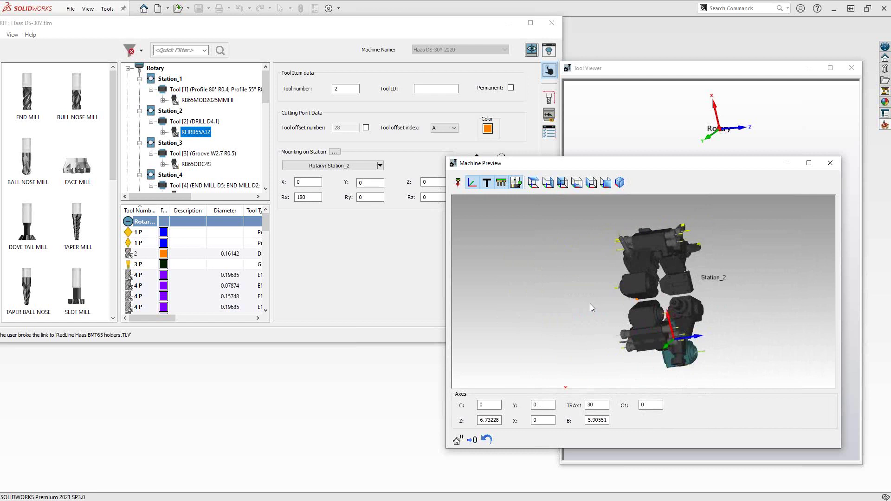